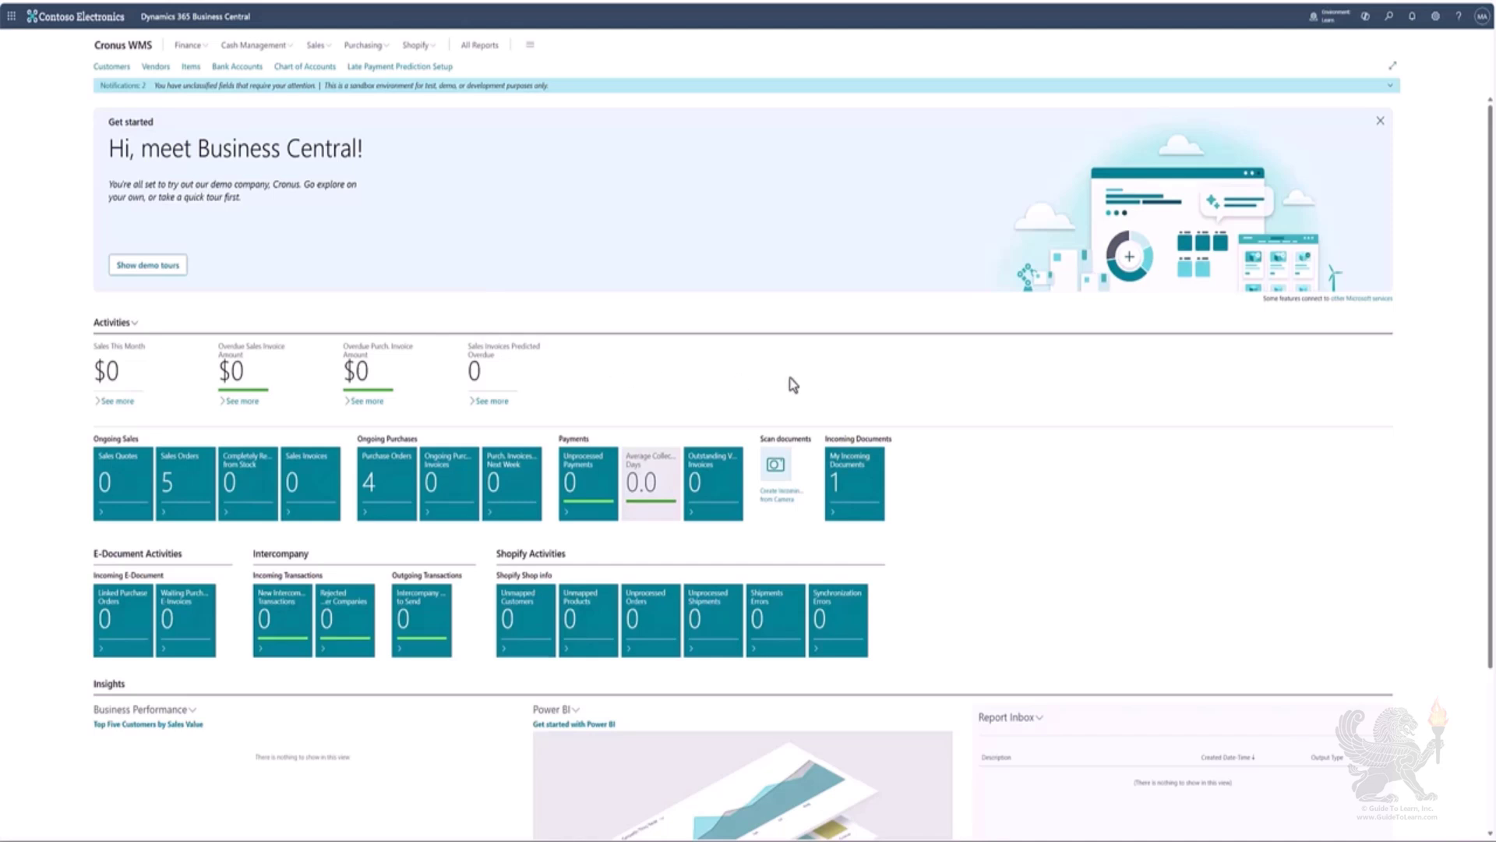
Find the Transfer Orders list and start a new transfer order.
left_click(1389, 18)
type("Tra")
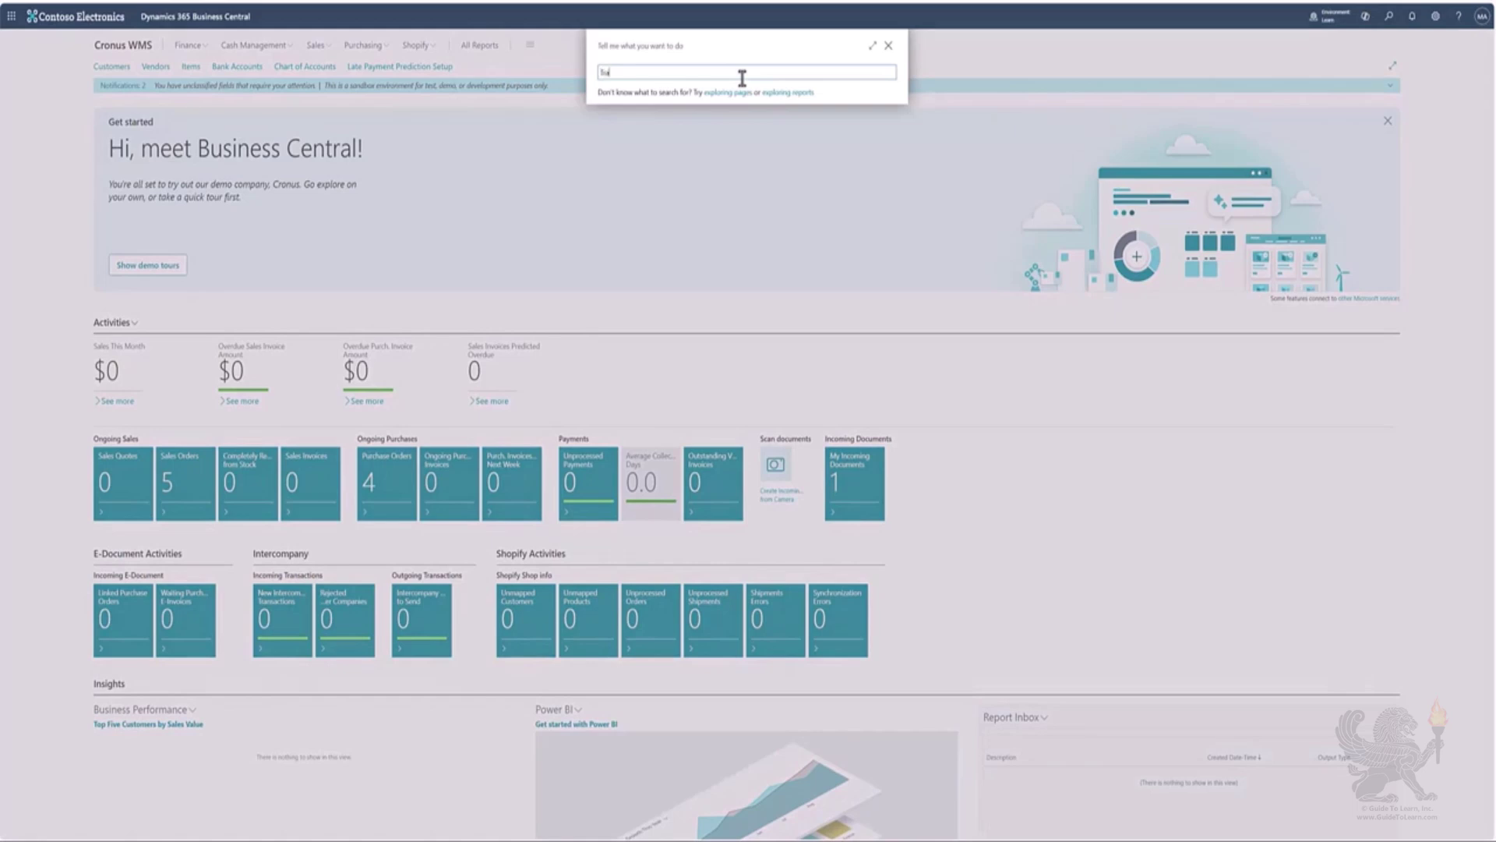
type("nsfer Orders")
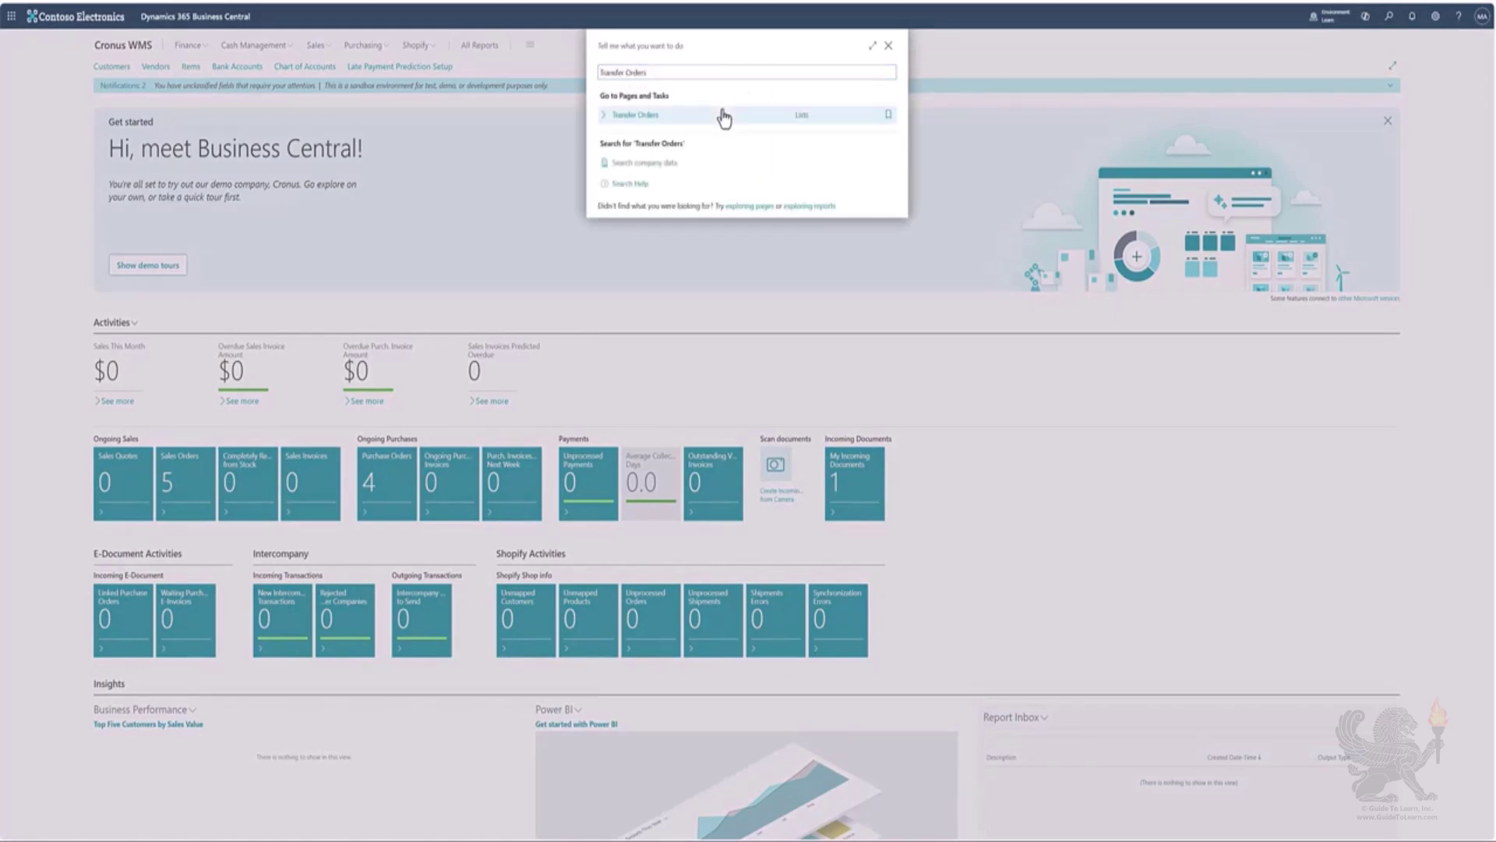
left_click(725, 116)
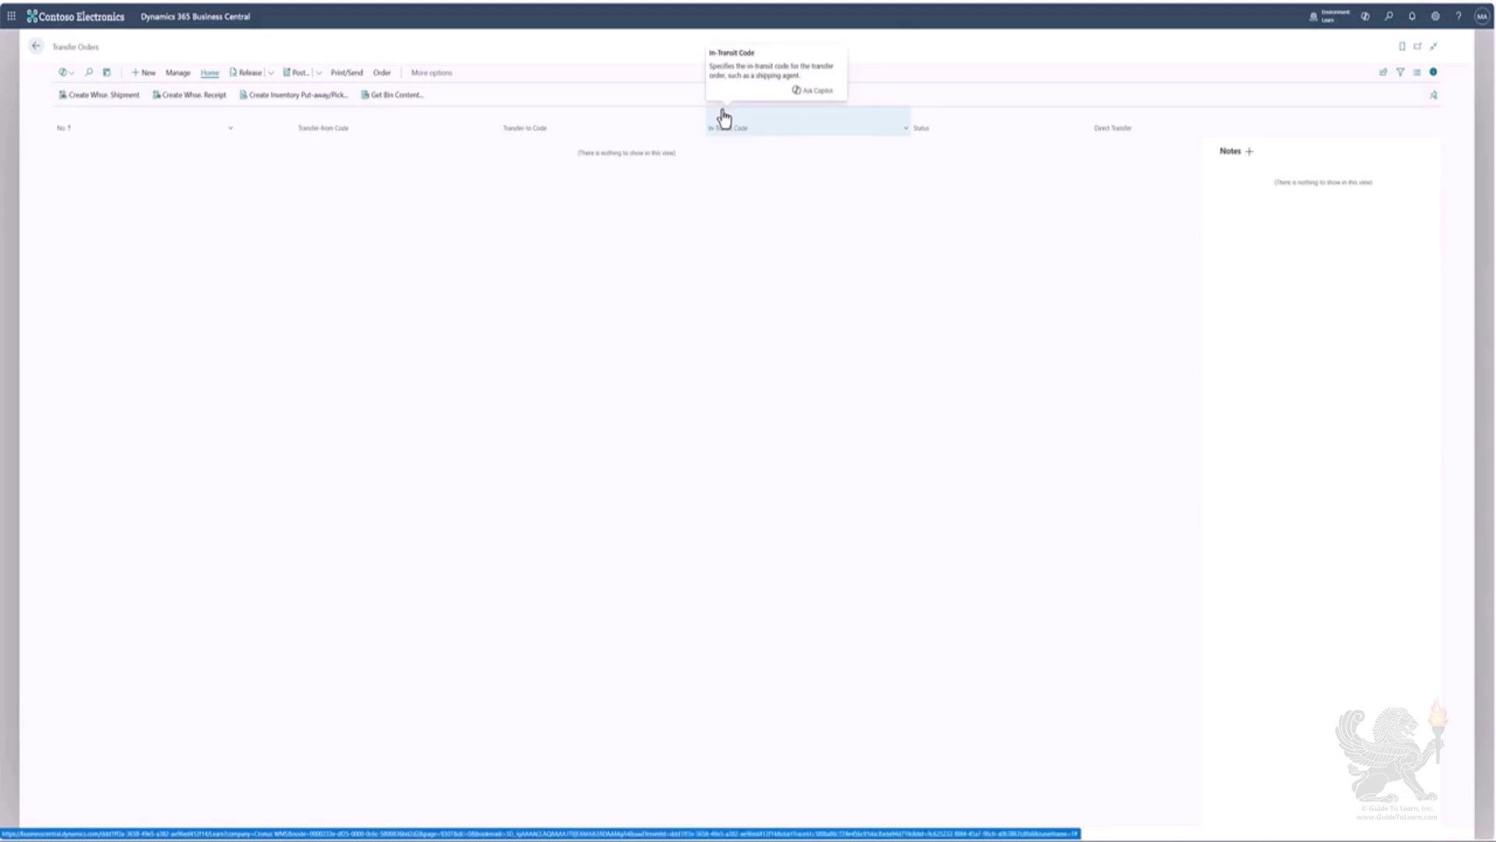
left_click(147, 73)
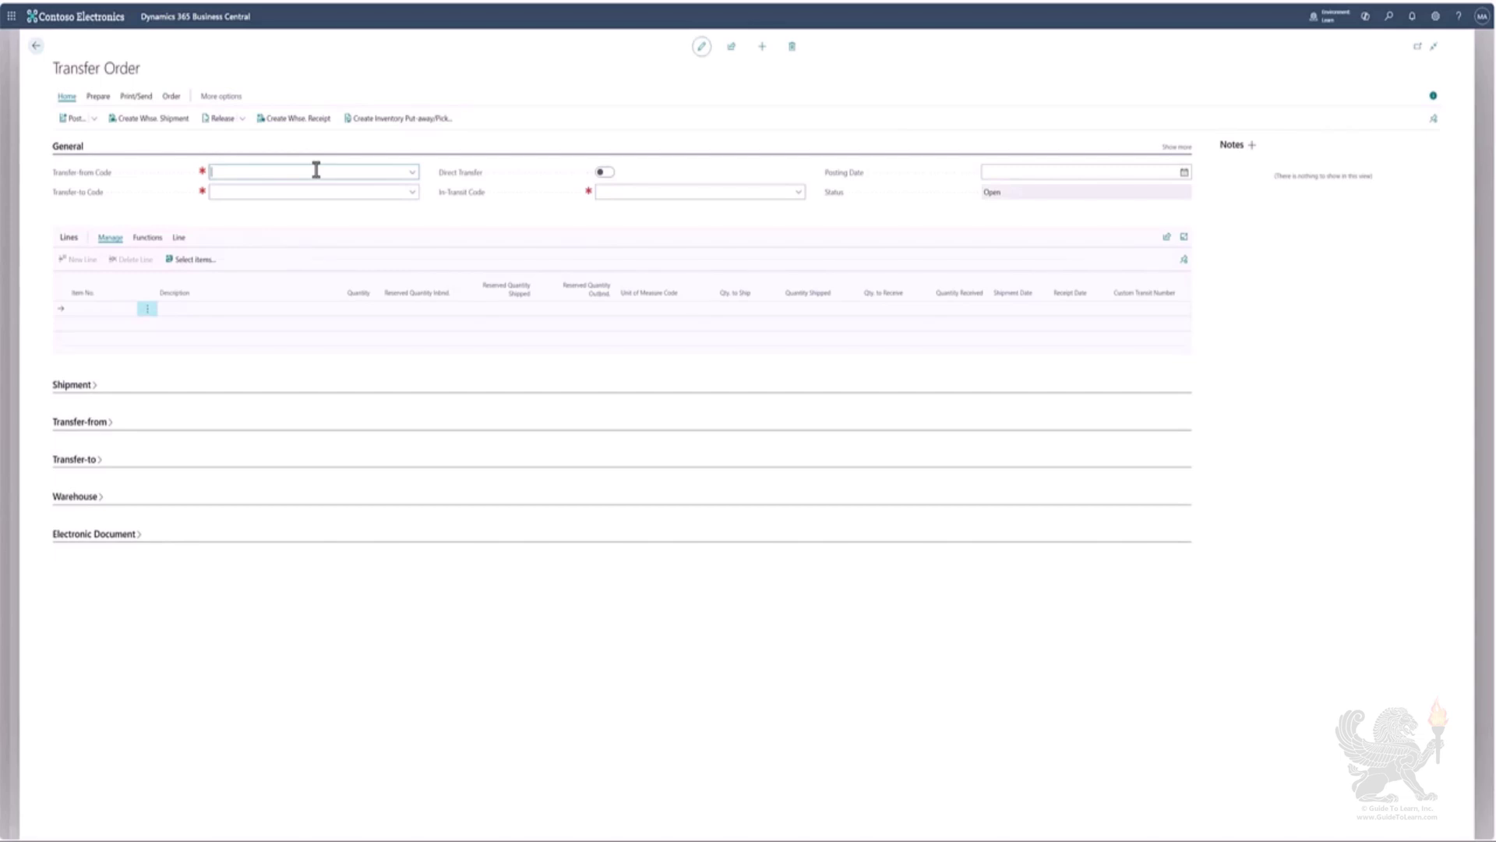
Set the transfer-from code to BLUE and the transfer-to code to RED, keeping OUT. LOG as the in-transit code.
type("blue")
left_click(297, 218)
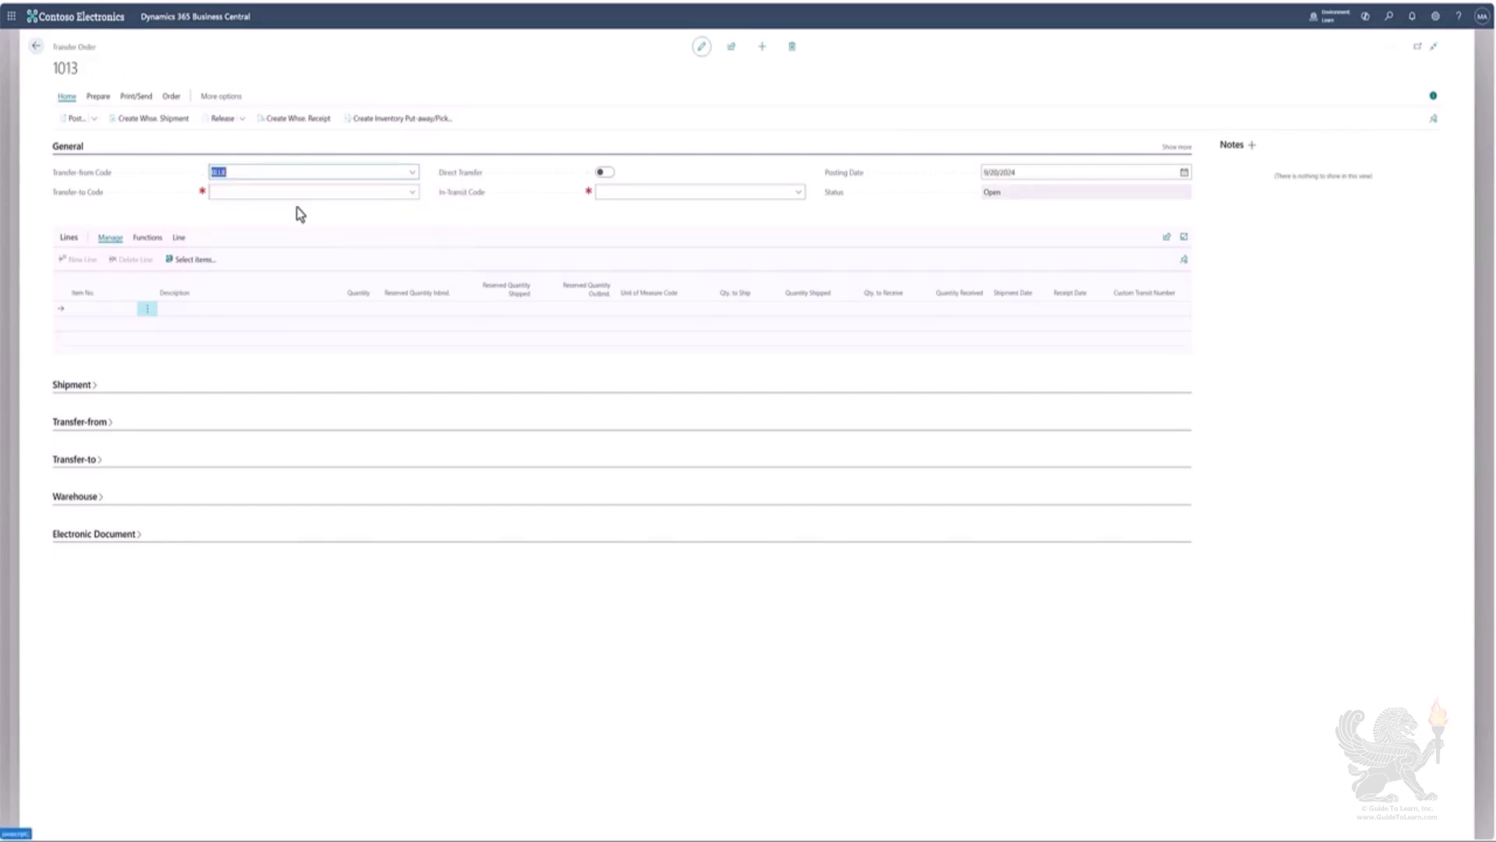
left_click(294, 192)
type("red")
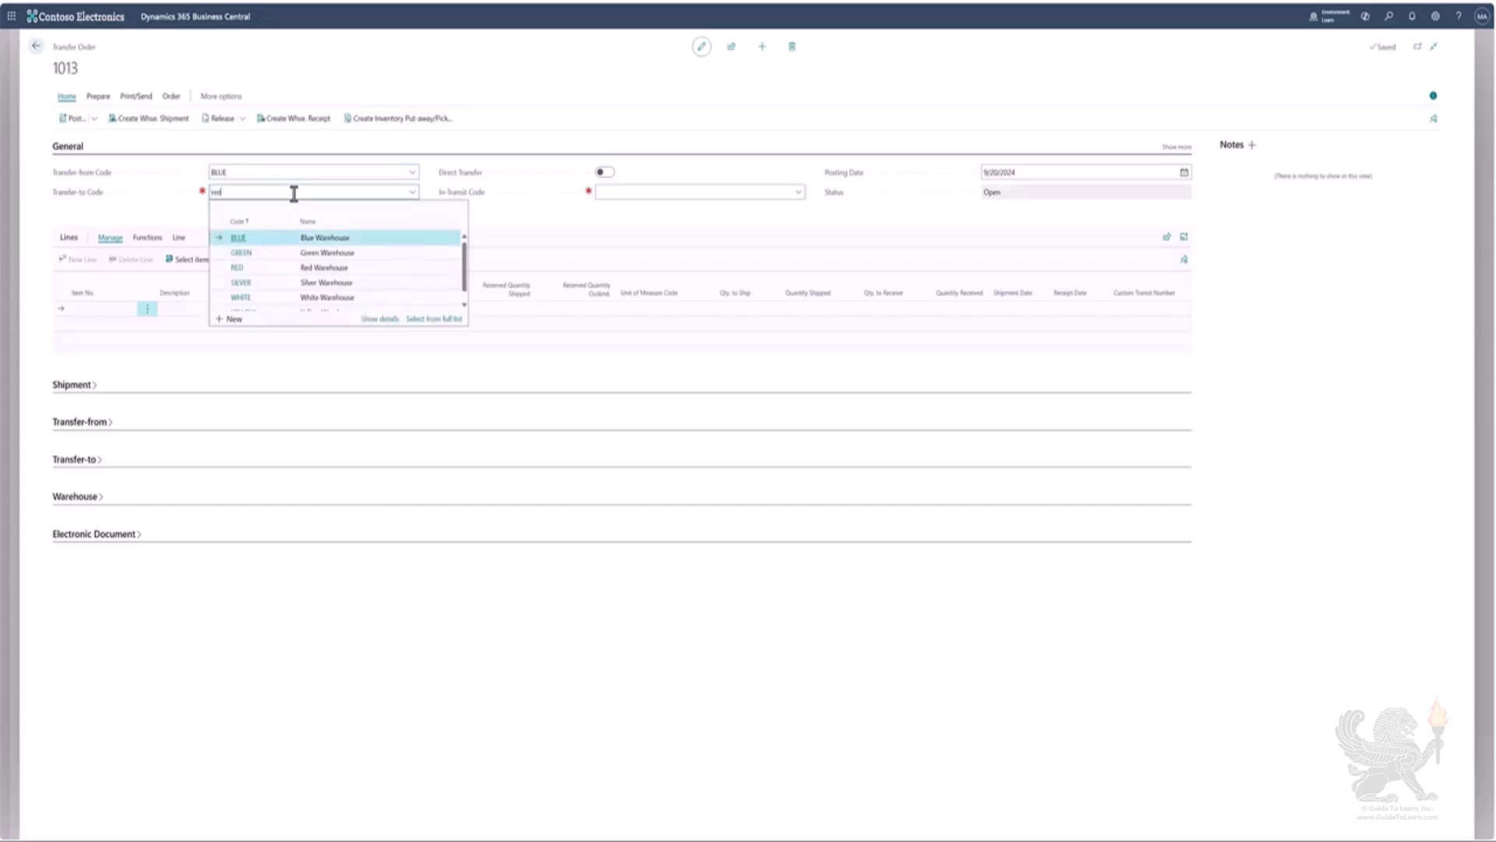
left_click(276, 238)
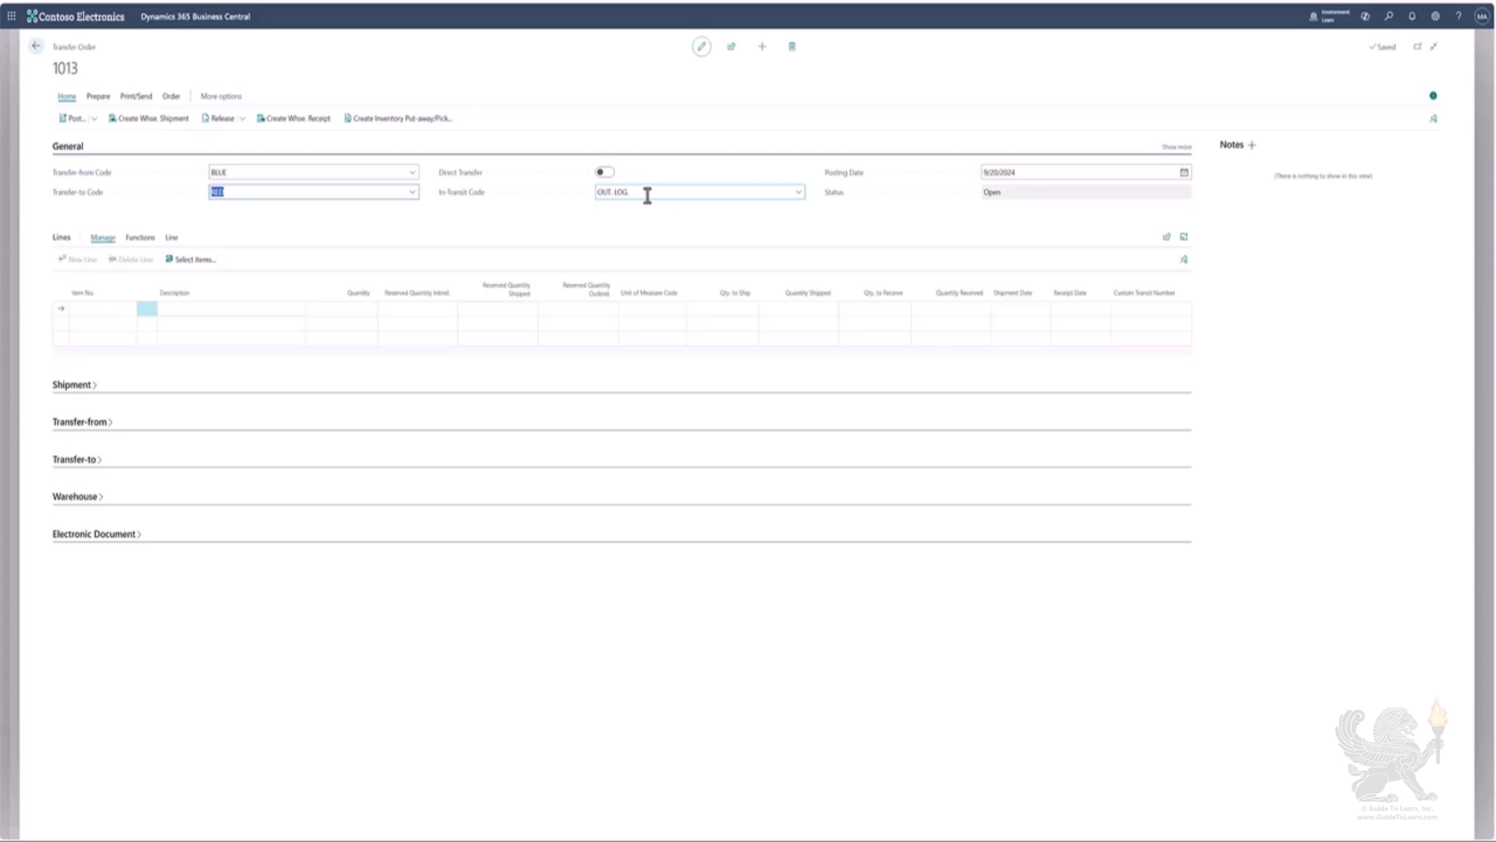
left_click(800, 195)
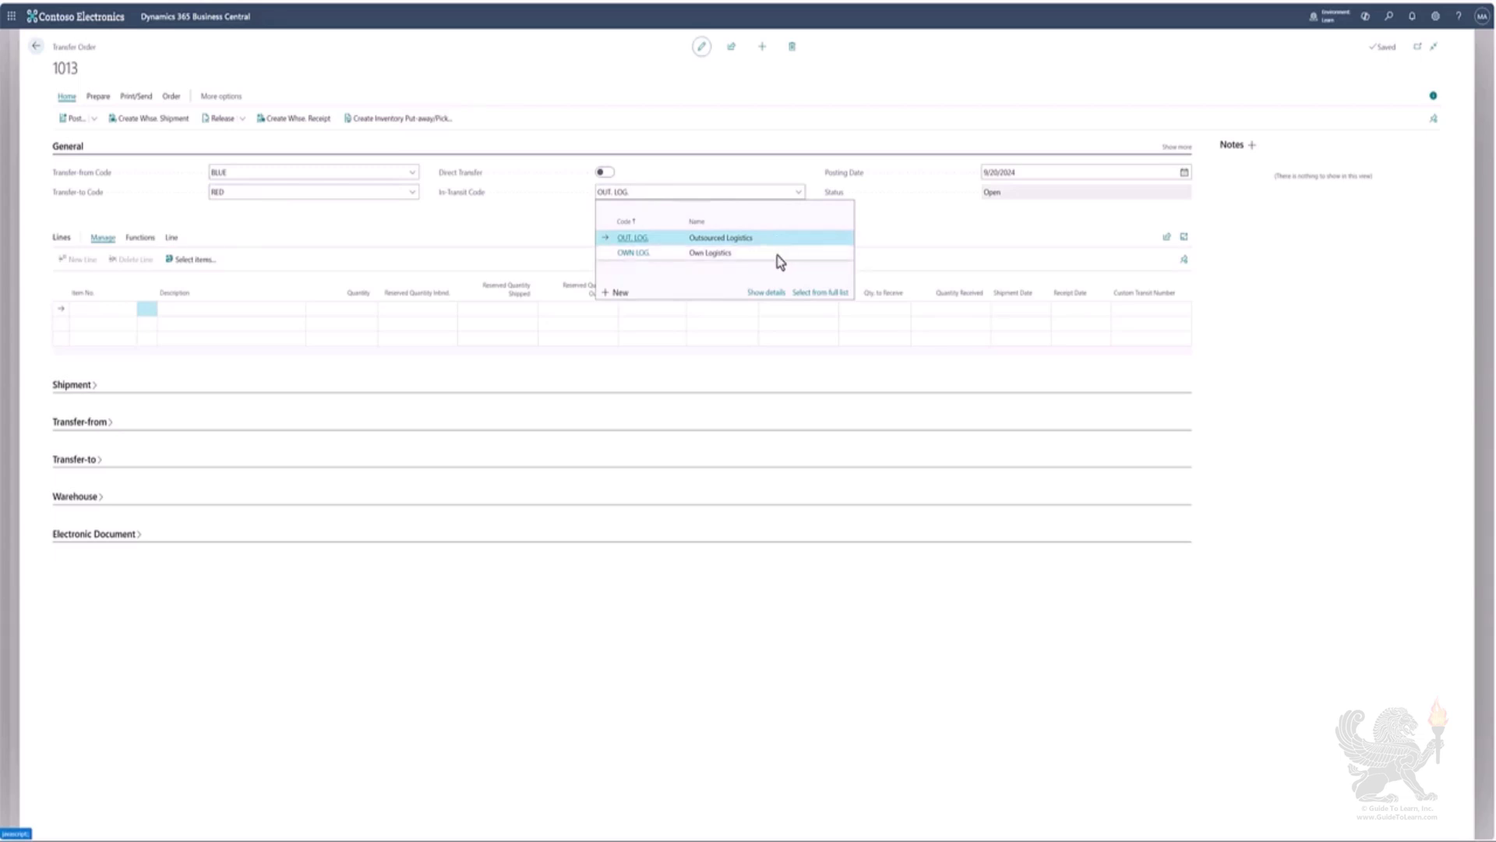
left_click(556, 219)
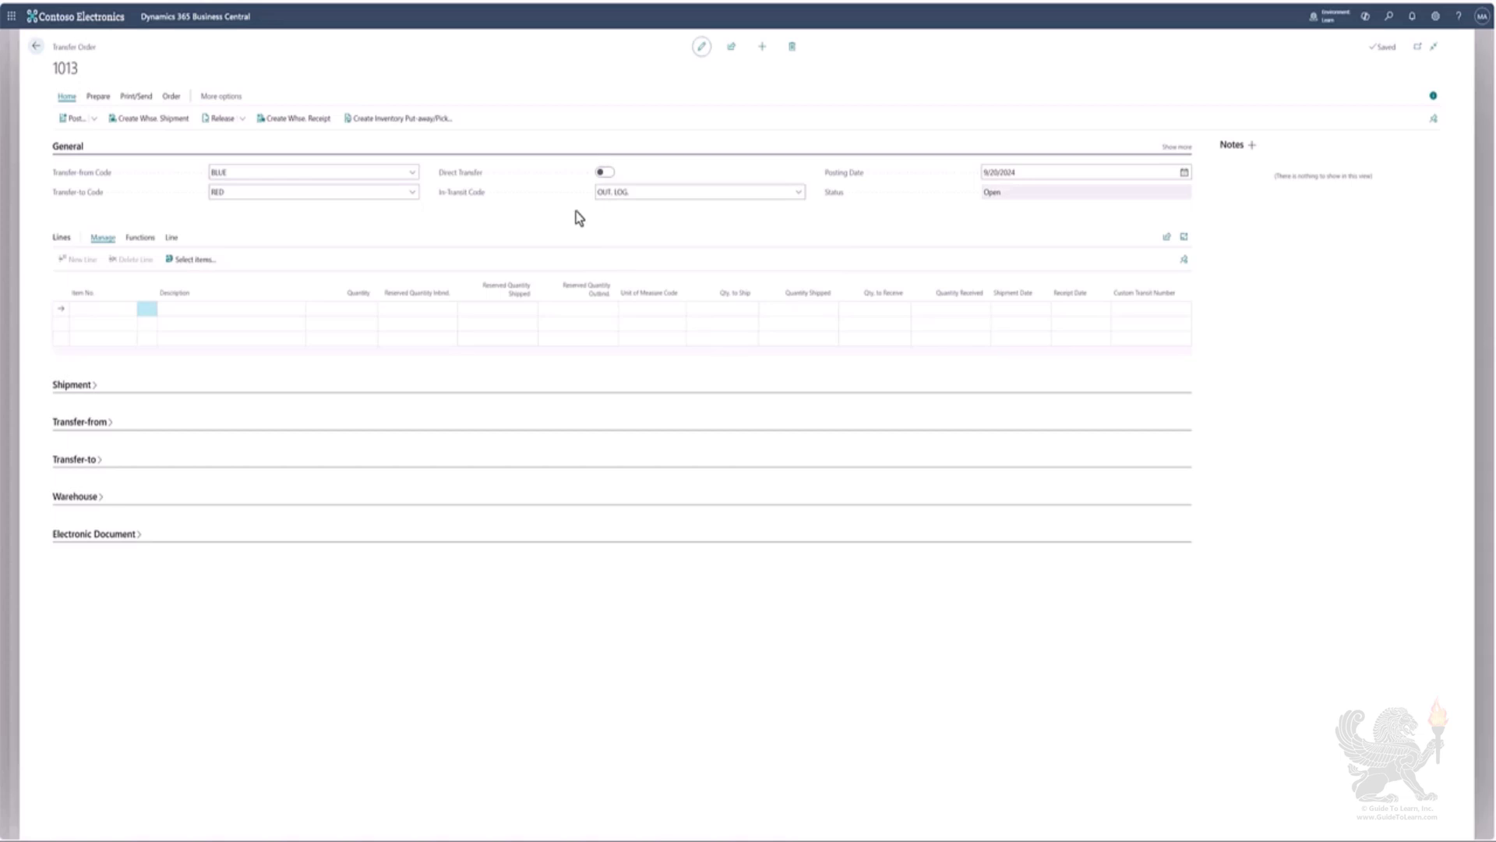
Add the items PARIS Guest Chair, black and ANTWERP Conference Table to the transfer order lines through item selection.
left_click(112, 306)
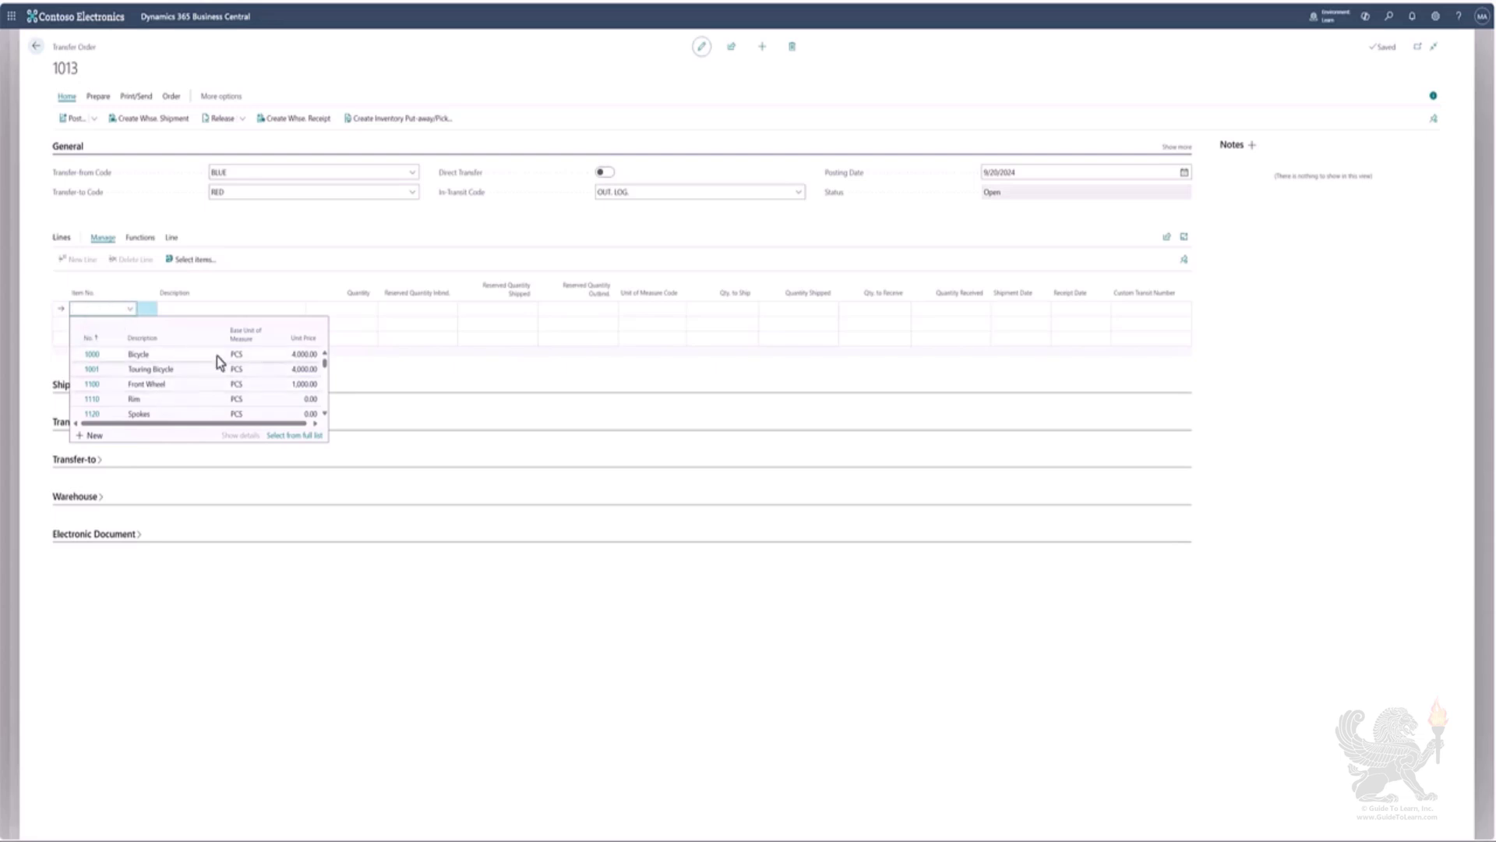
left_click(159, 219)
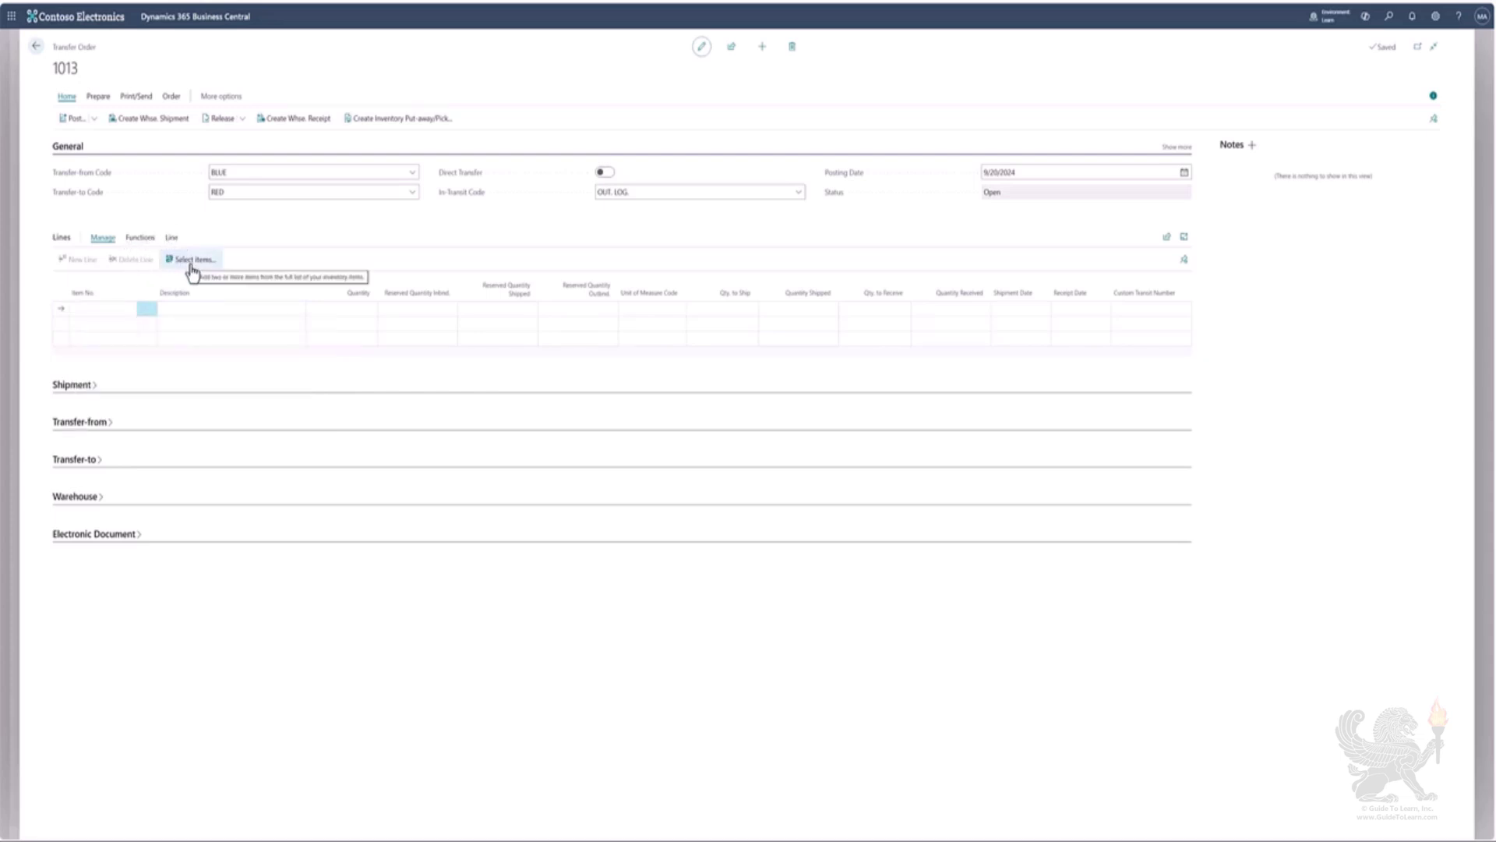
left_click(191, 263)
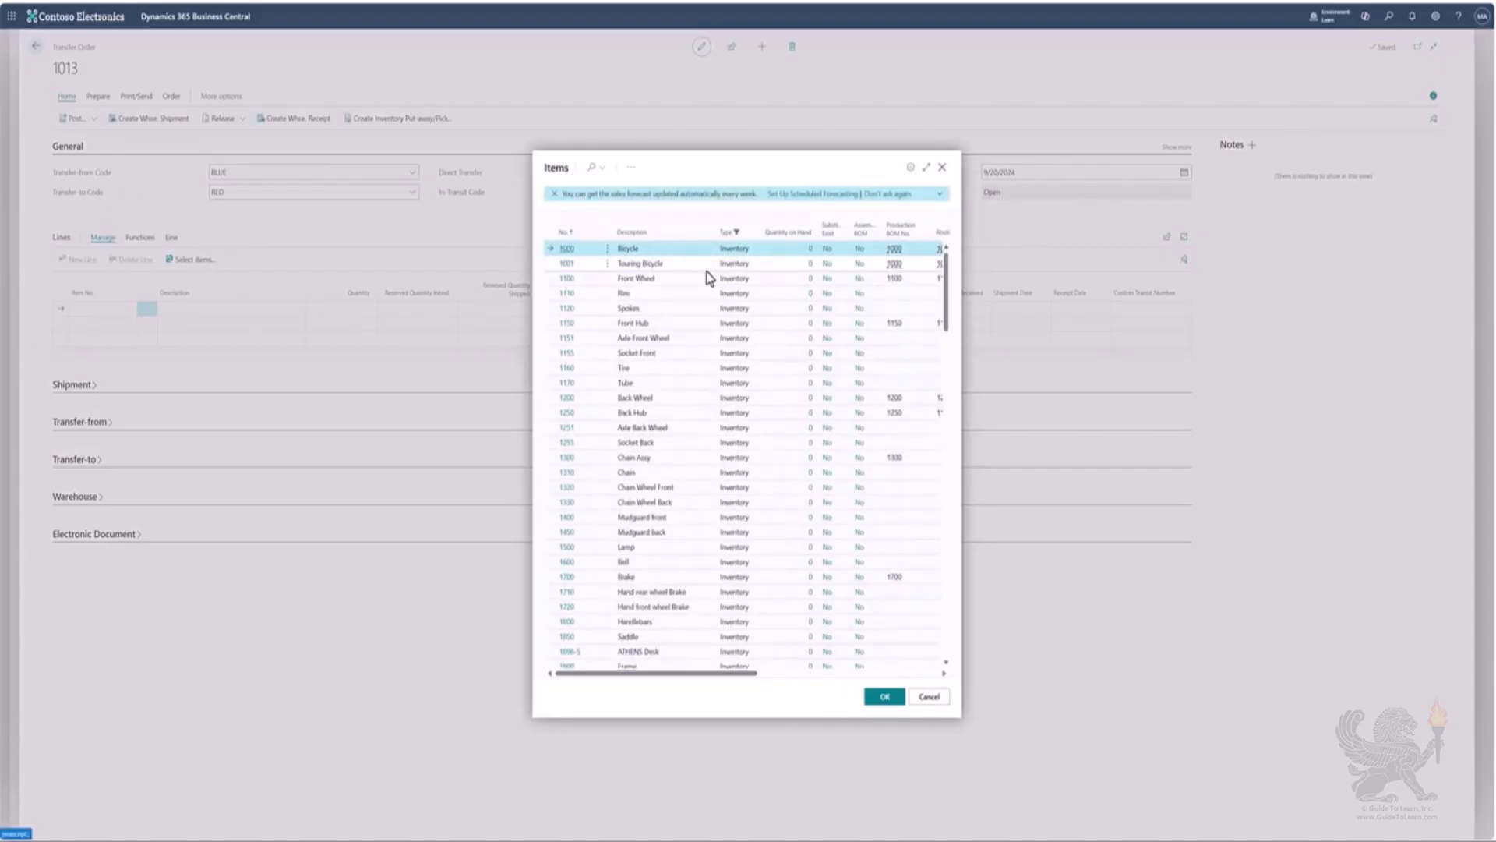
scroll(706, 311, "down", 3)
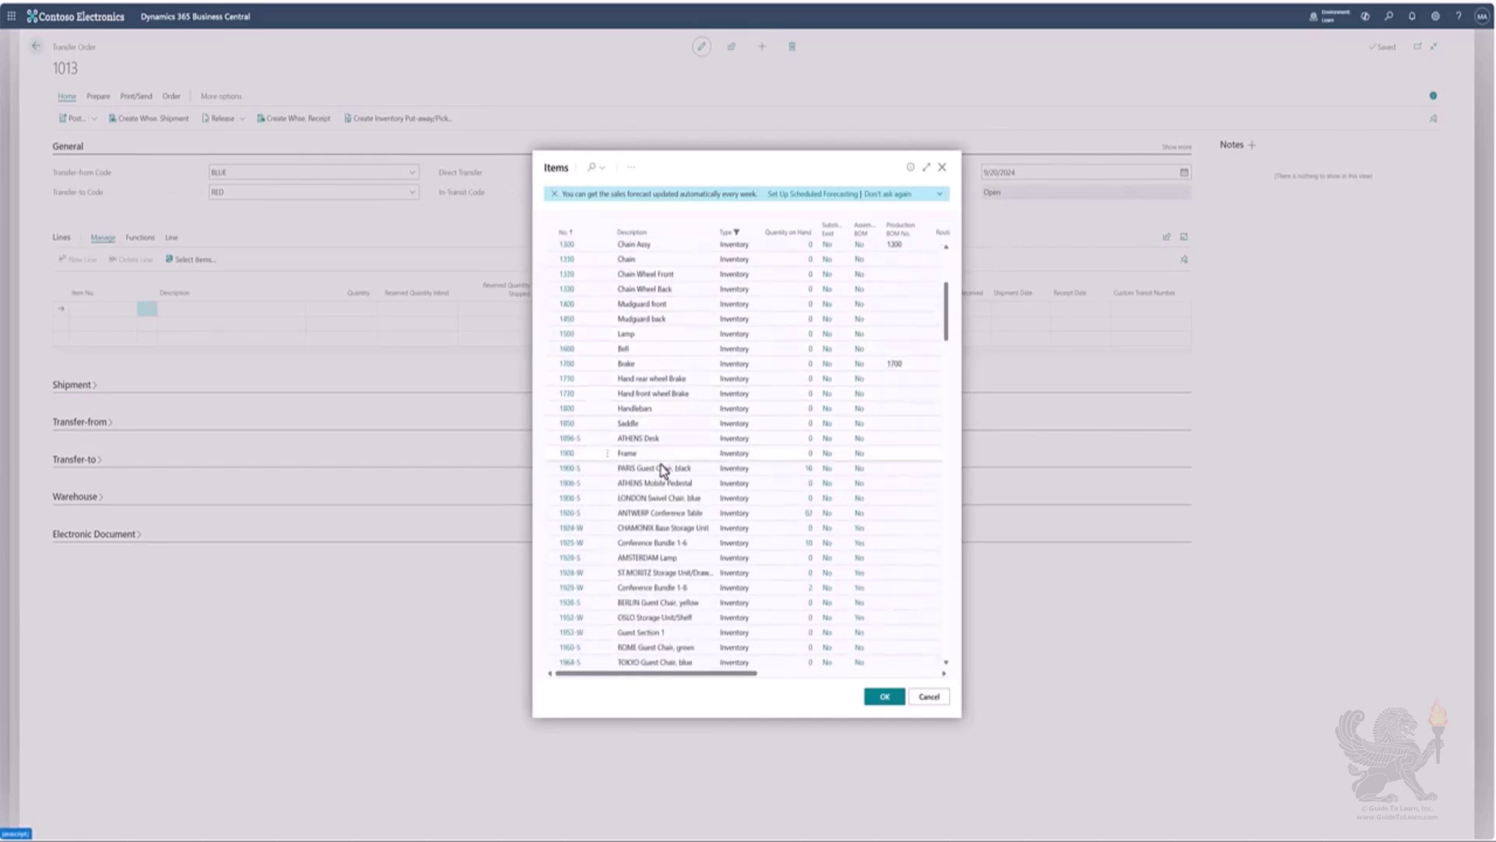
left_click(657, 467)
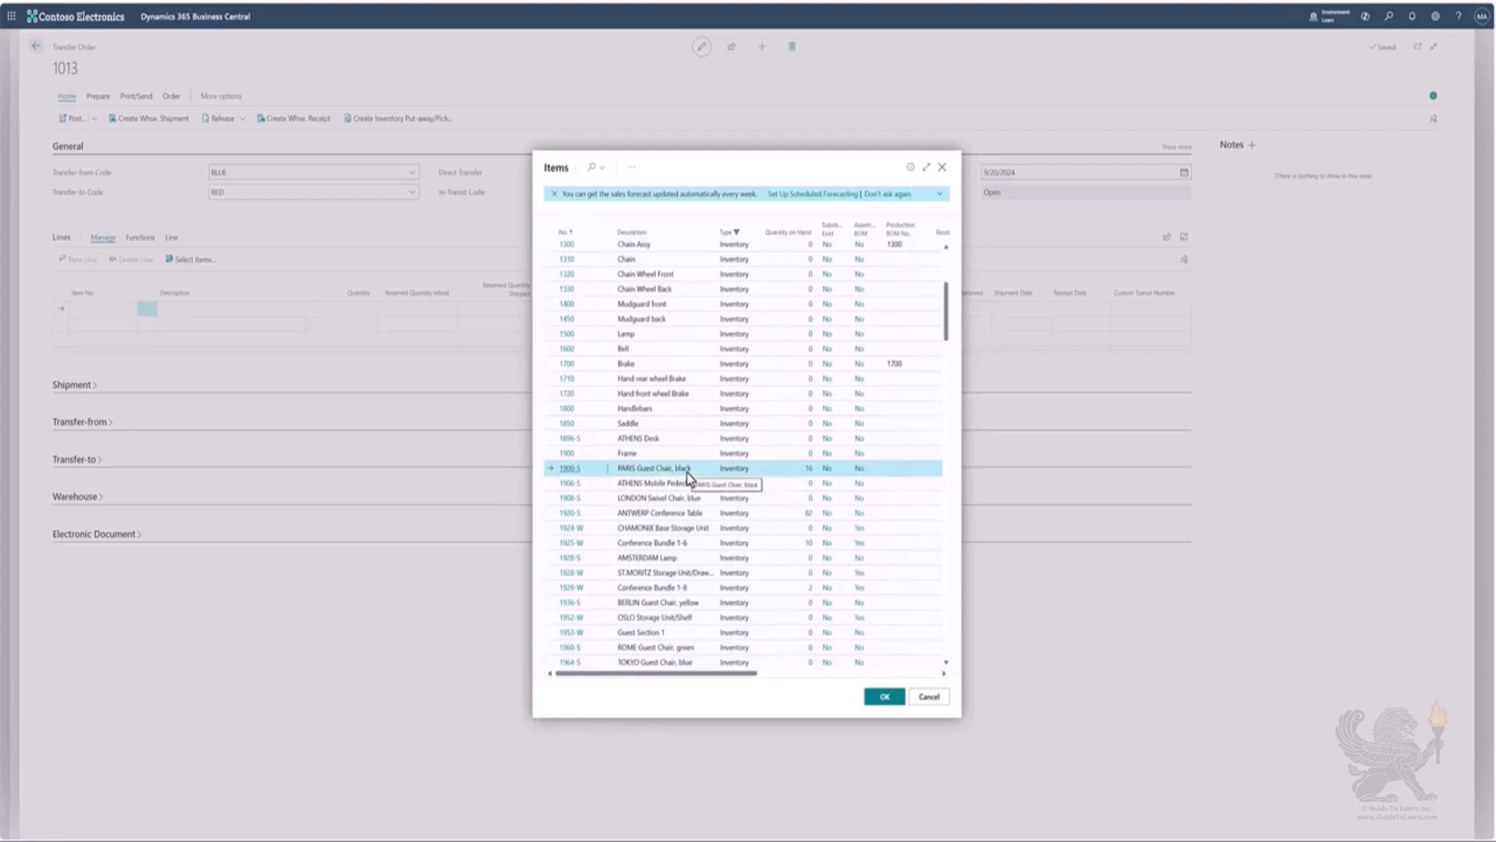
left_click(675, 514, "ctrl")
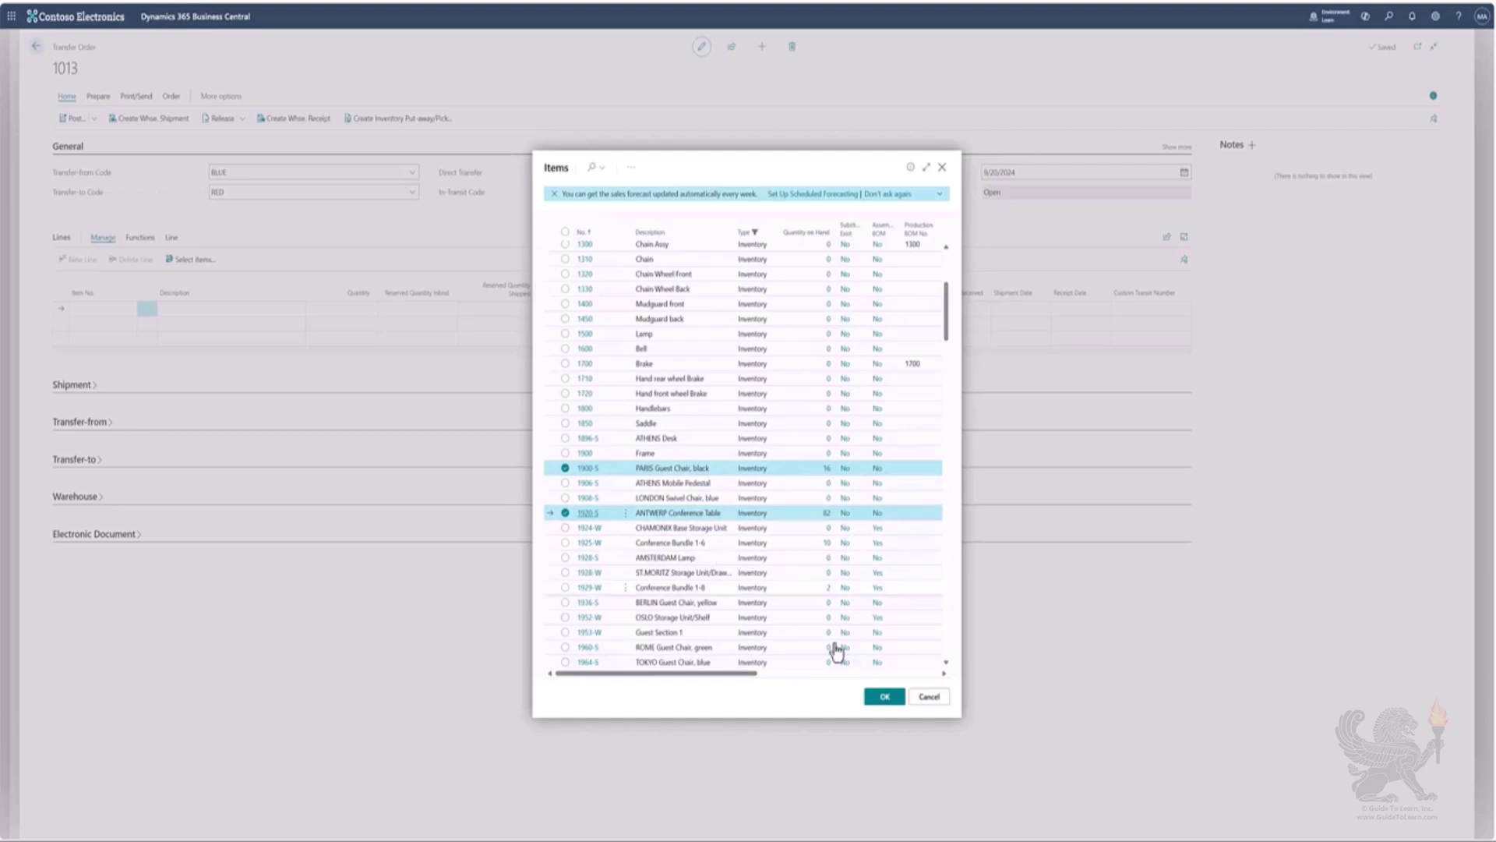
left_click(885, 697)
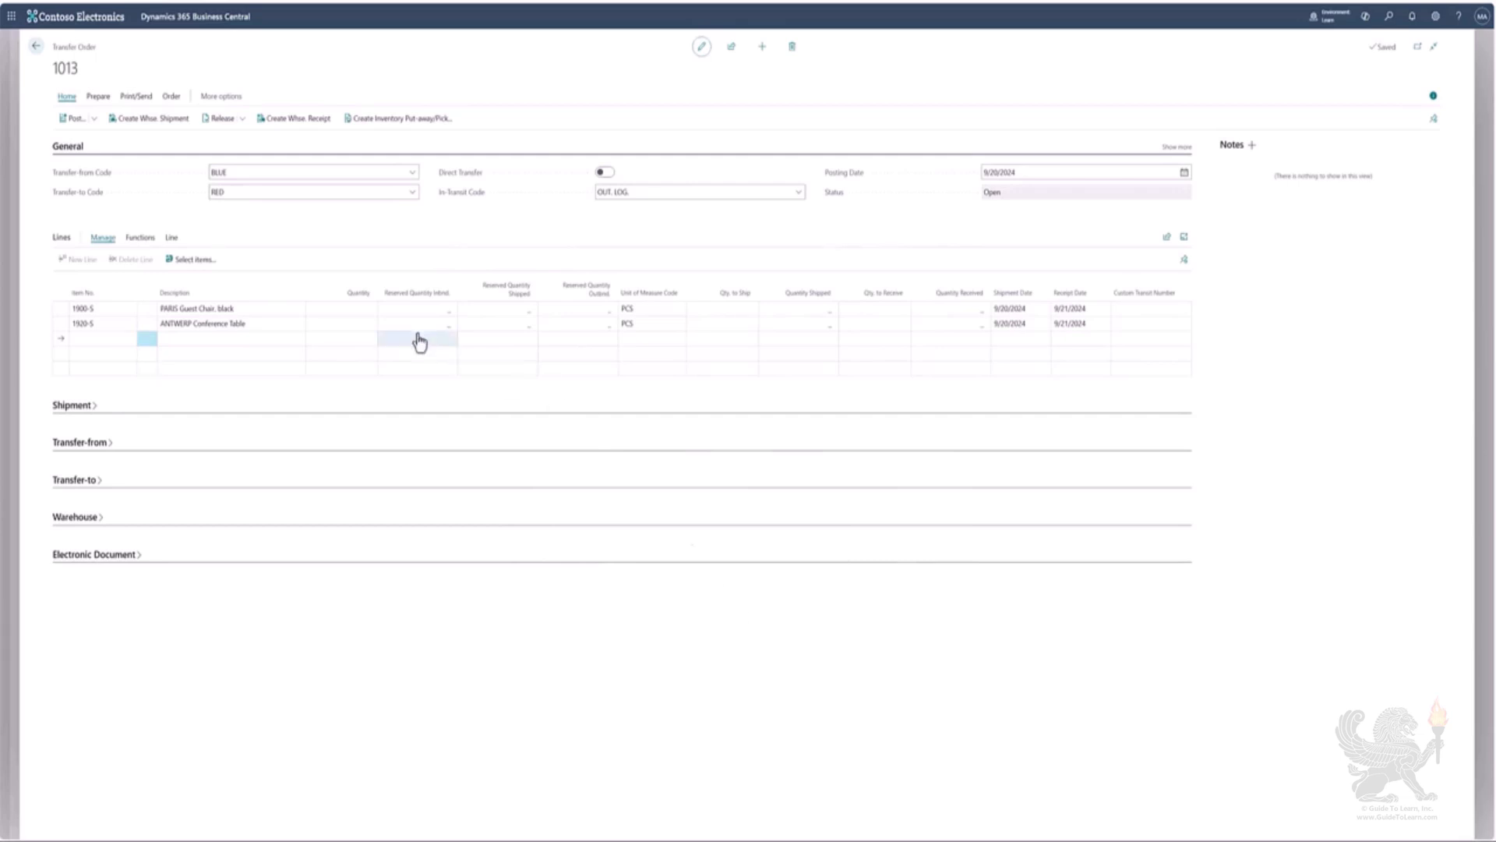
Set the line quantities to 2 for the PARIS Guest Chair and 1 for the ANTWERP Conference Table.
left_click(353, 311)
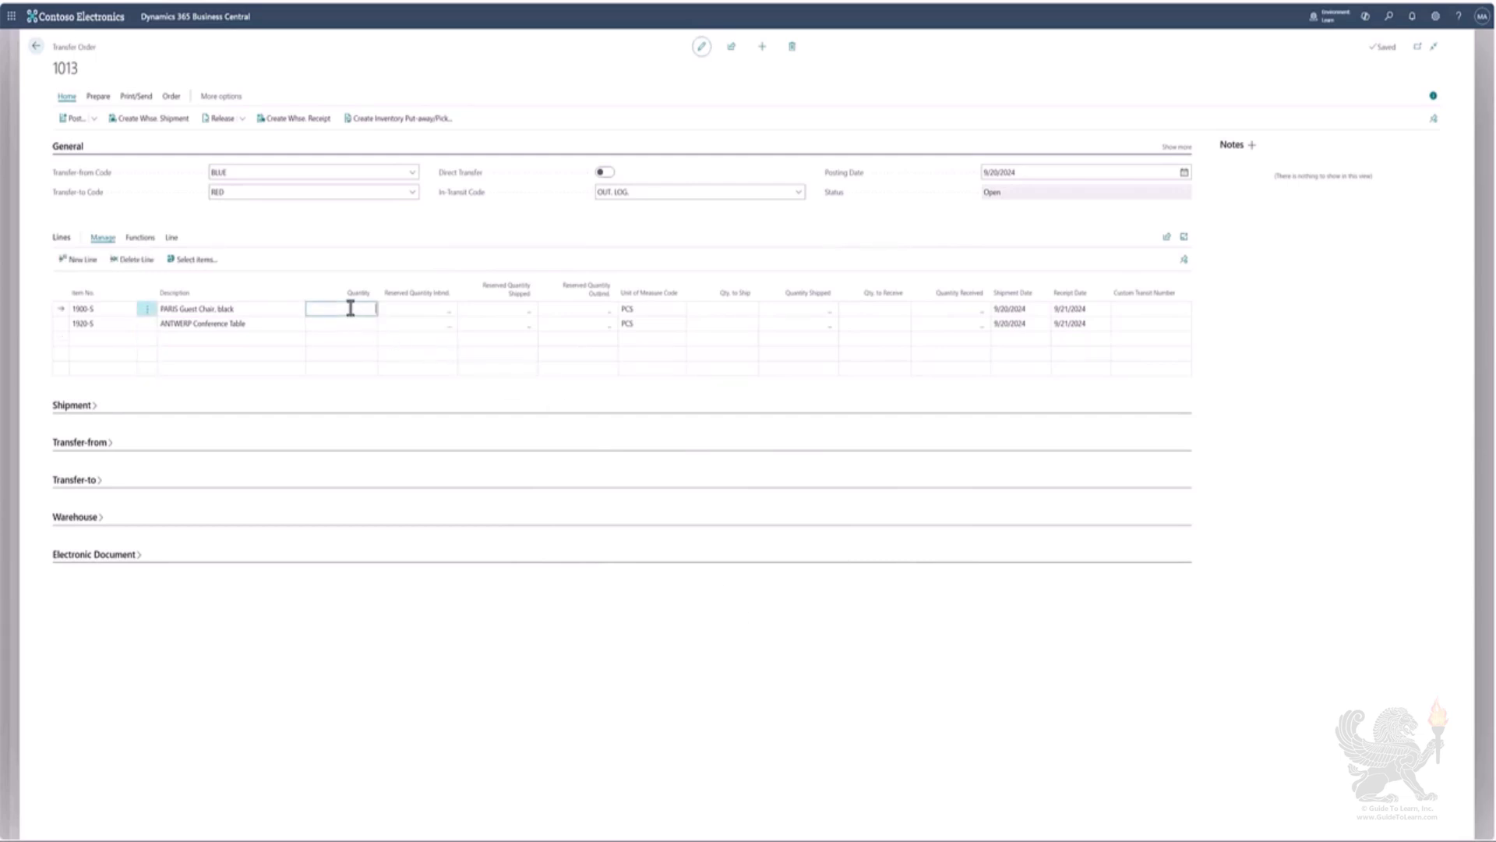
key("Down")
key("Up")
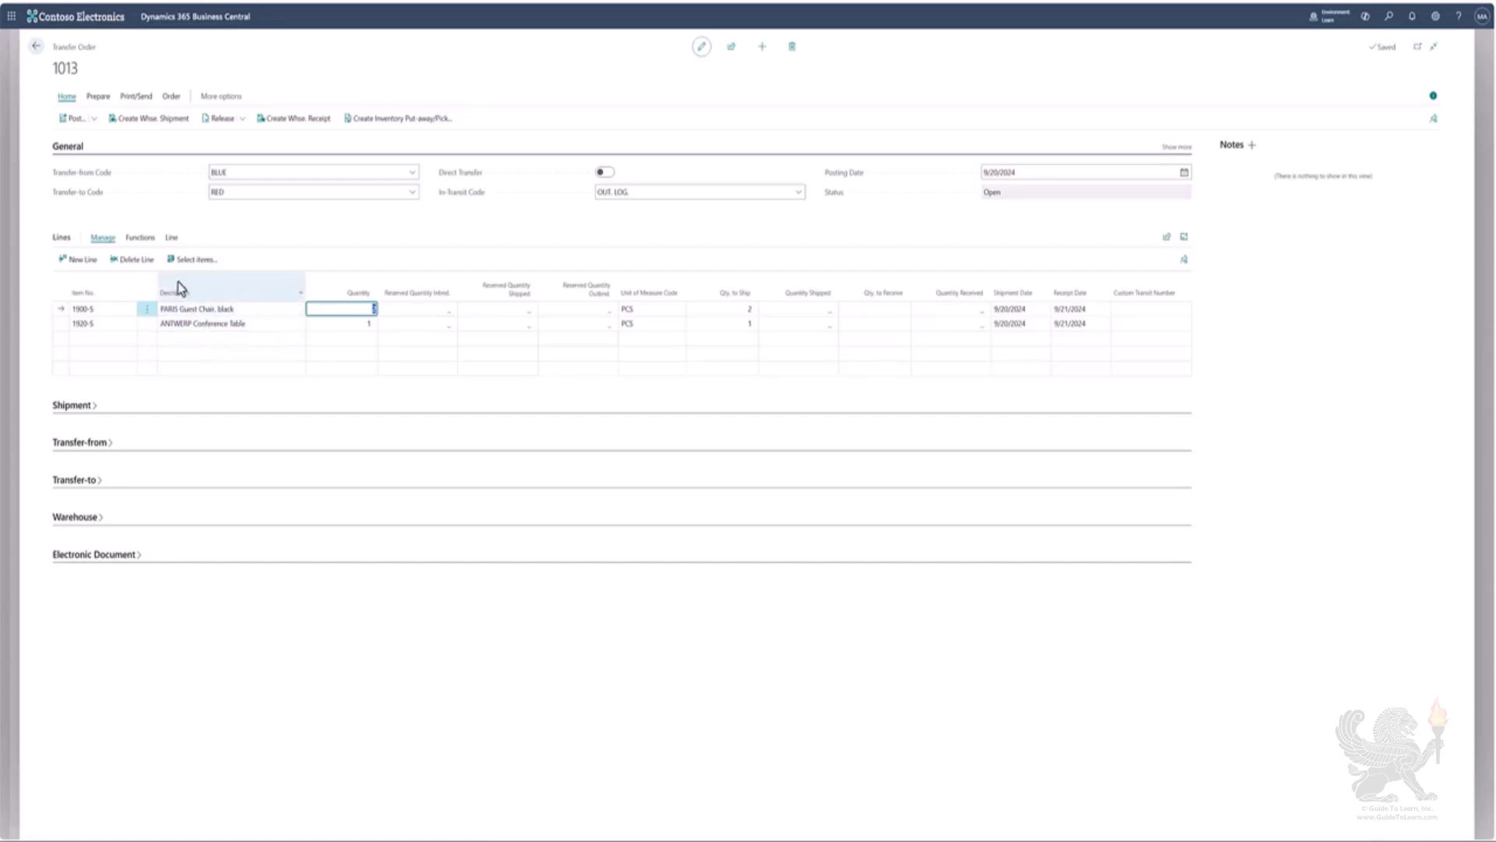
left_click(145, 238)
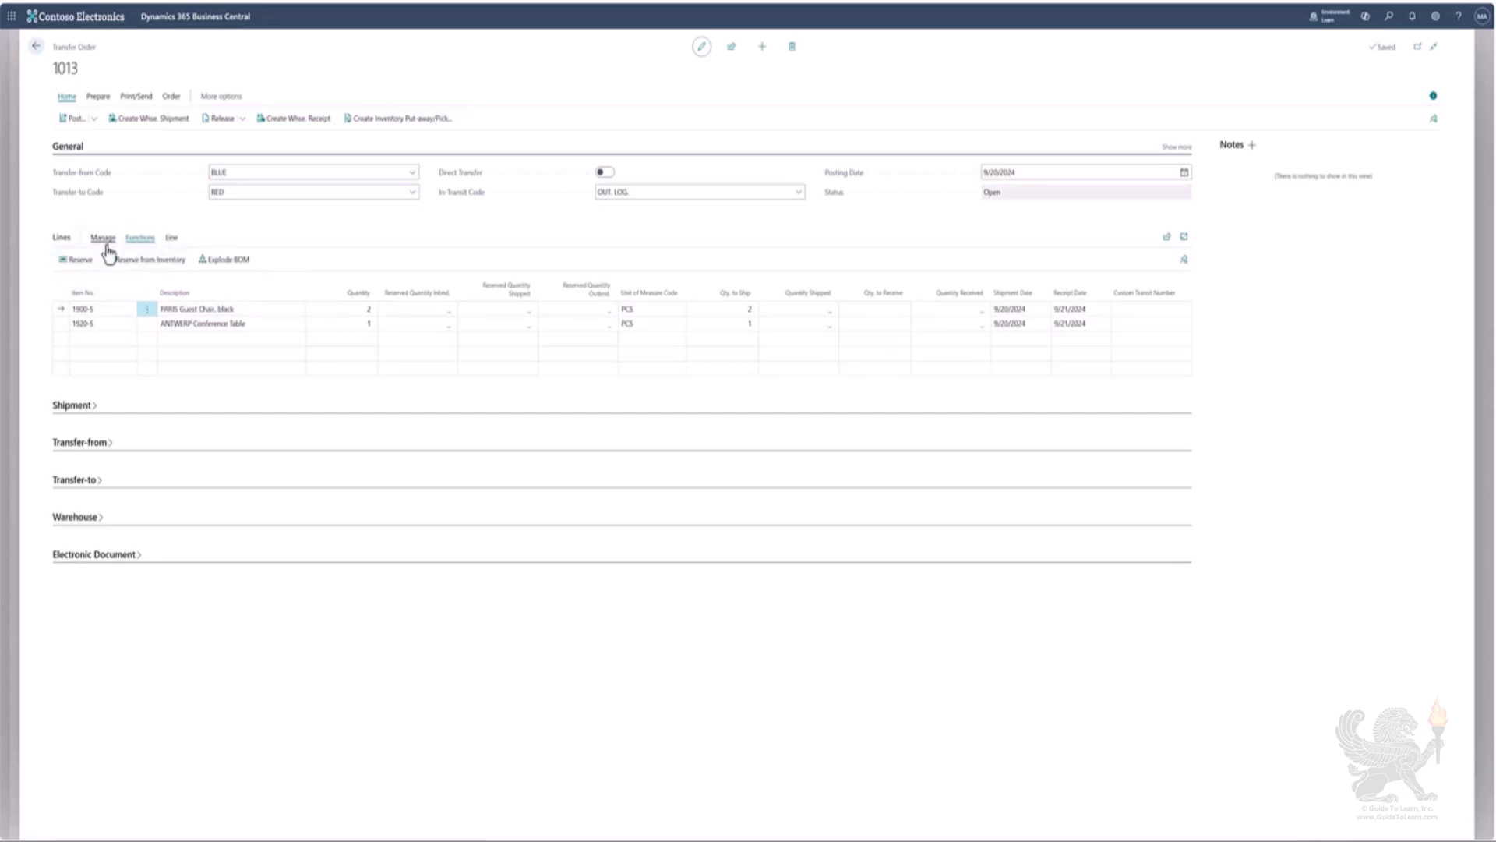
left_click(172, 240)
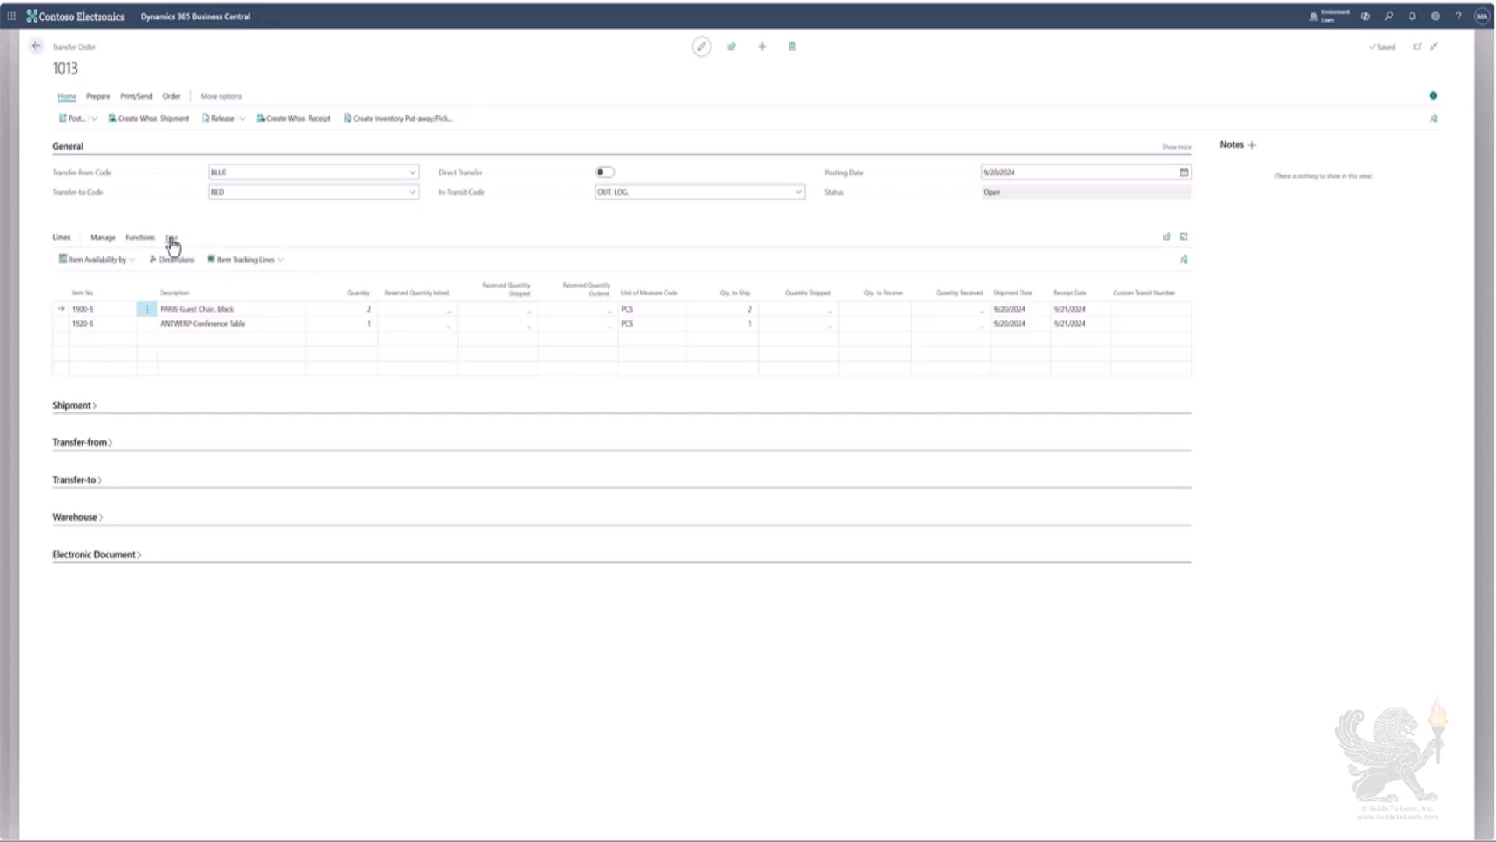
left_click(271, 263)
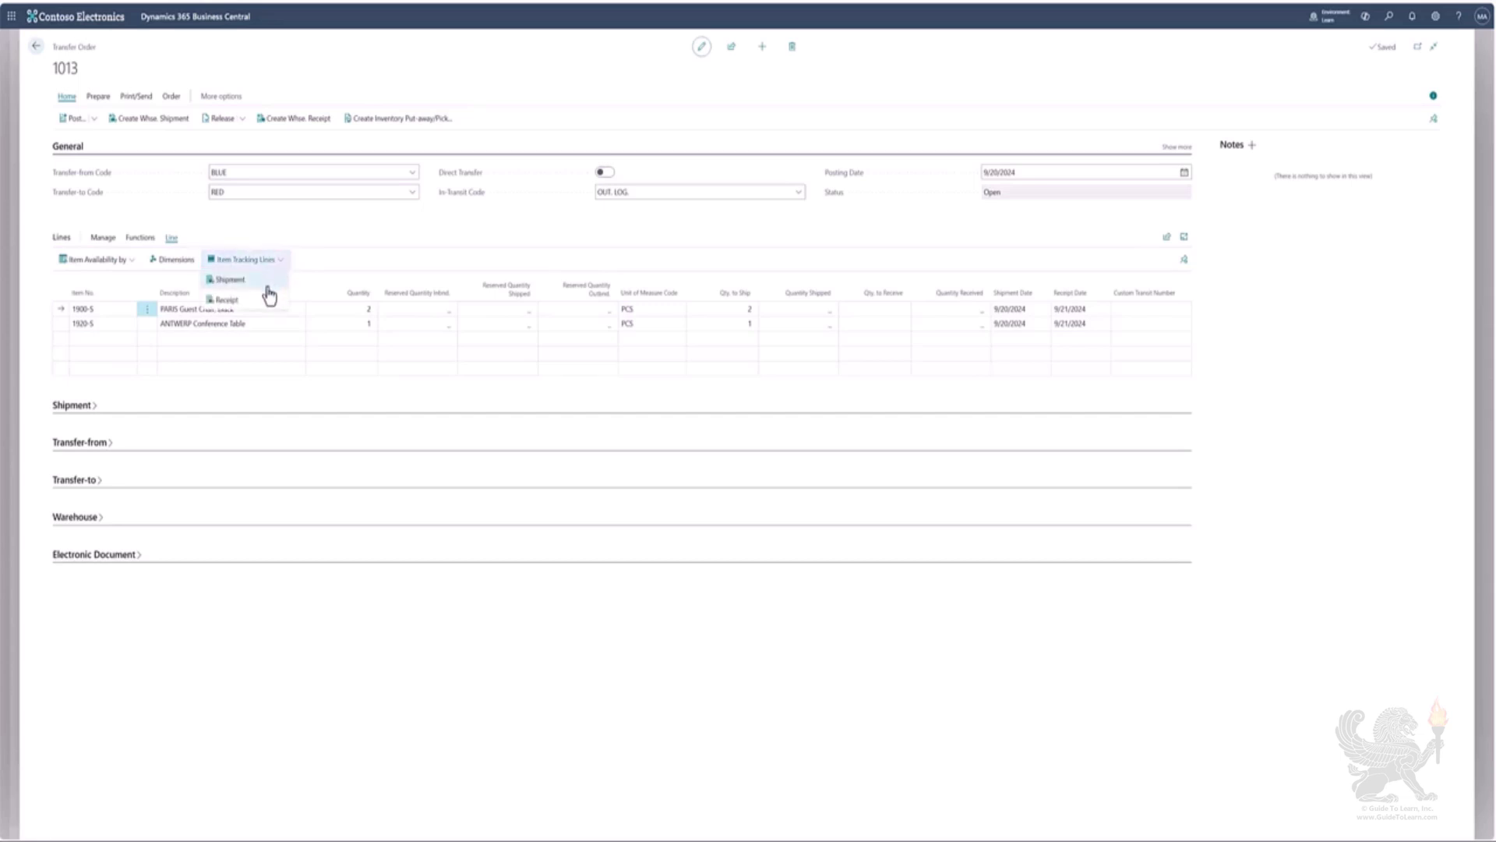
left_click(311, 235)
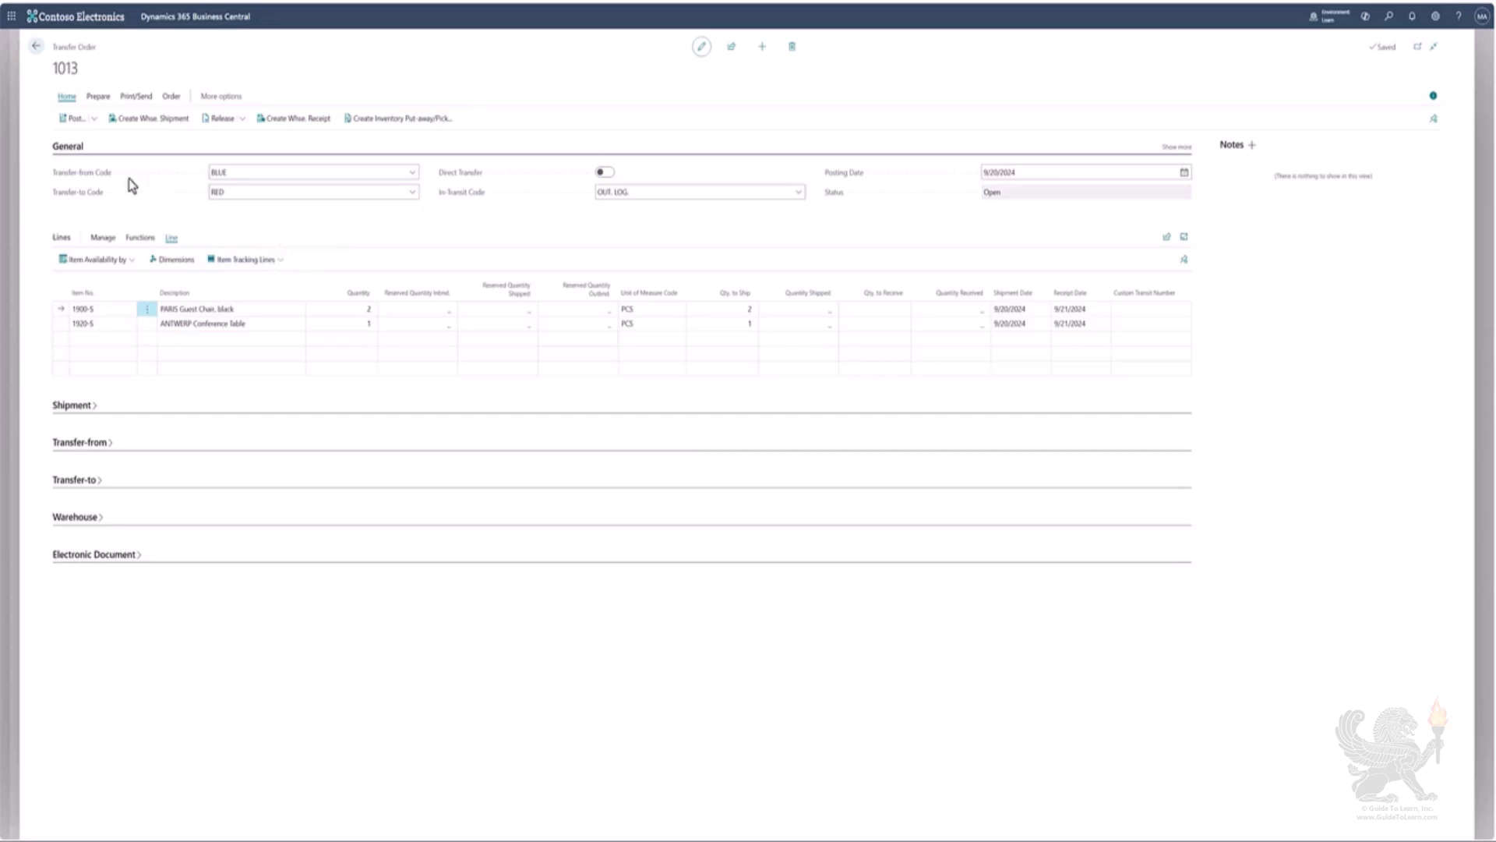
Post the transfer order with the Ship option.
left_click(75, 119)
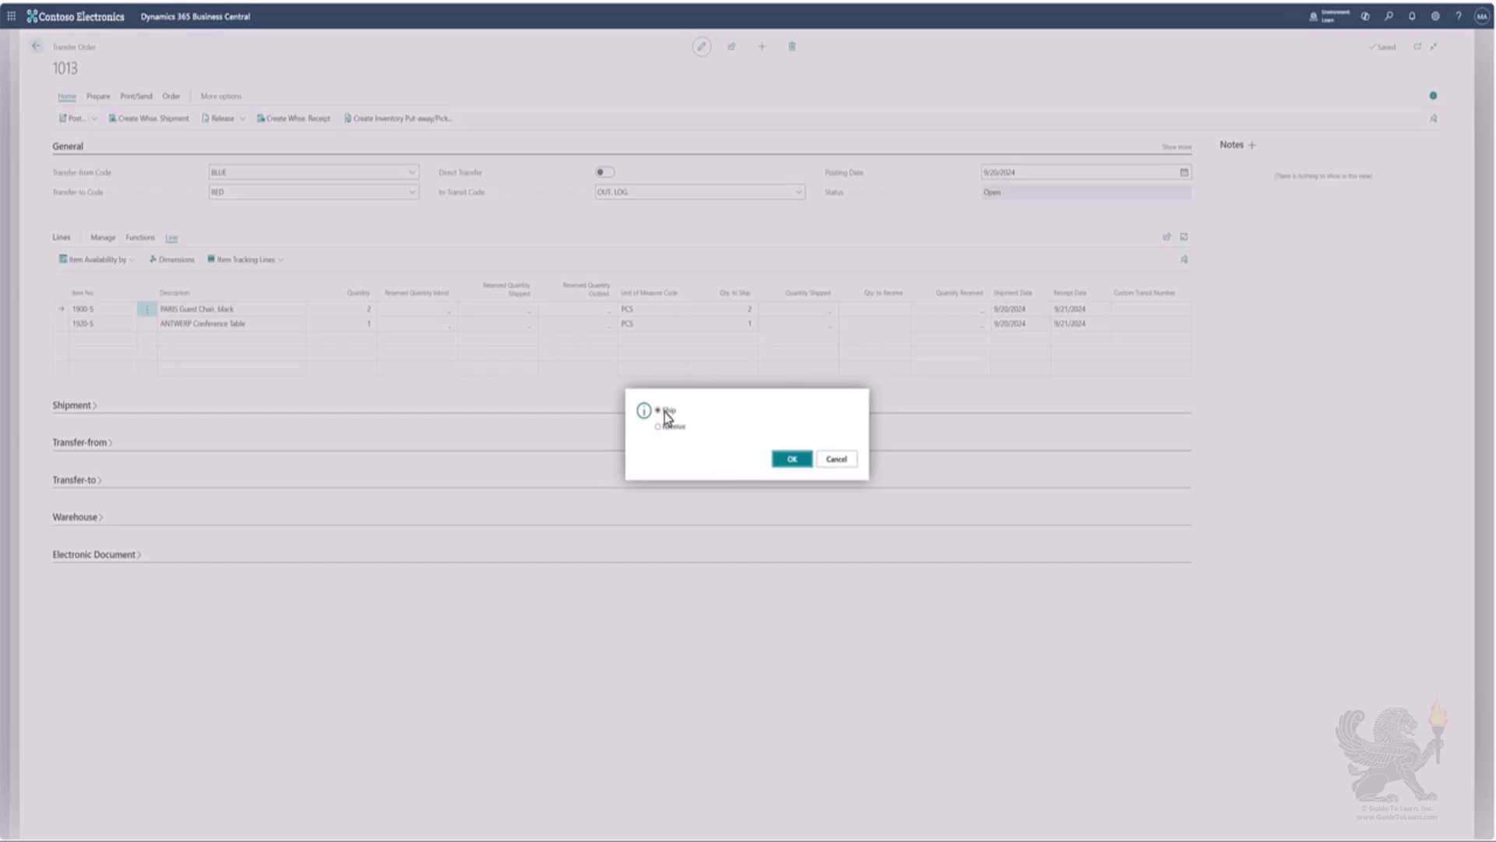
left_click(792, 460)
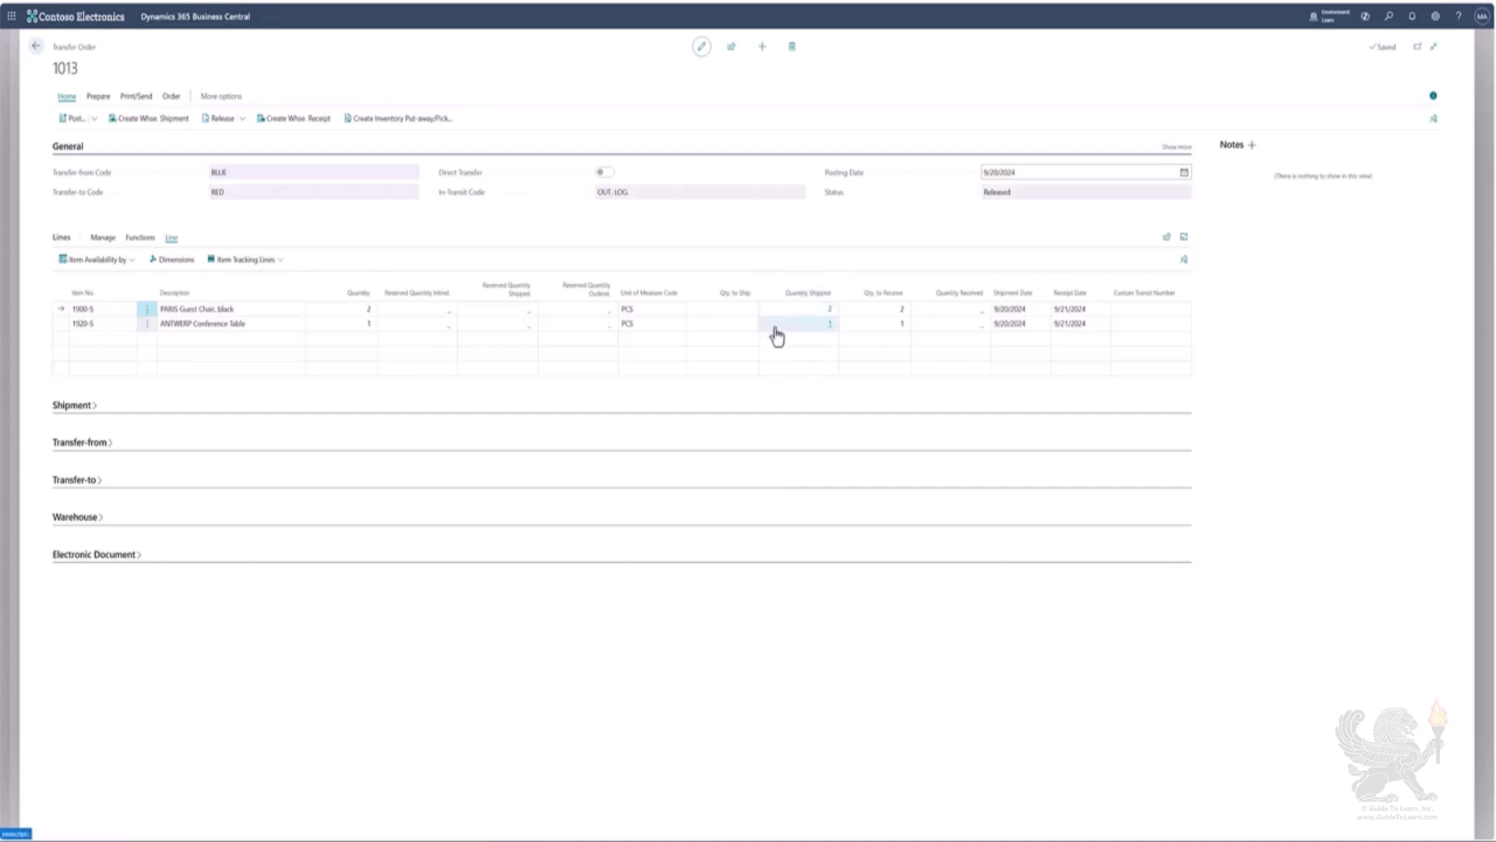
left_click(878, 311)
left_click(901, 242)
Set the transfer order's posting date to 9/23/2024.
left_click(1039, 171)
left_click(1183, 172)
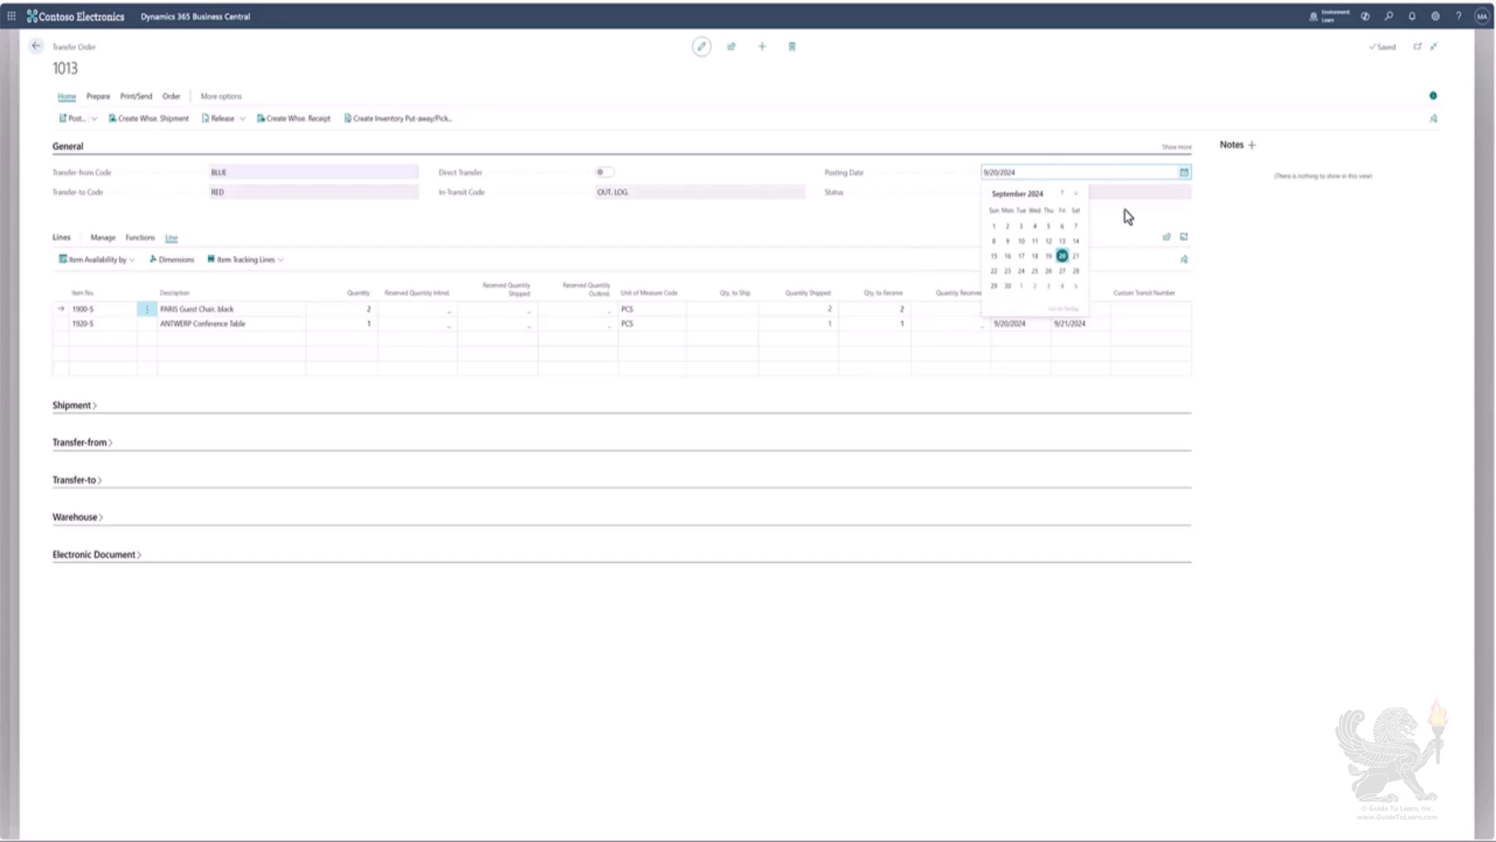
left_click(1007, 270)
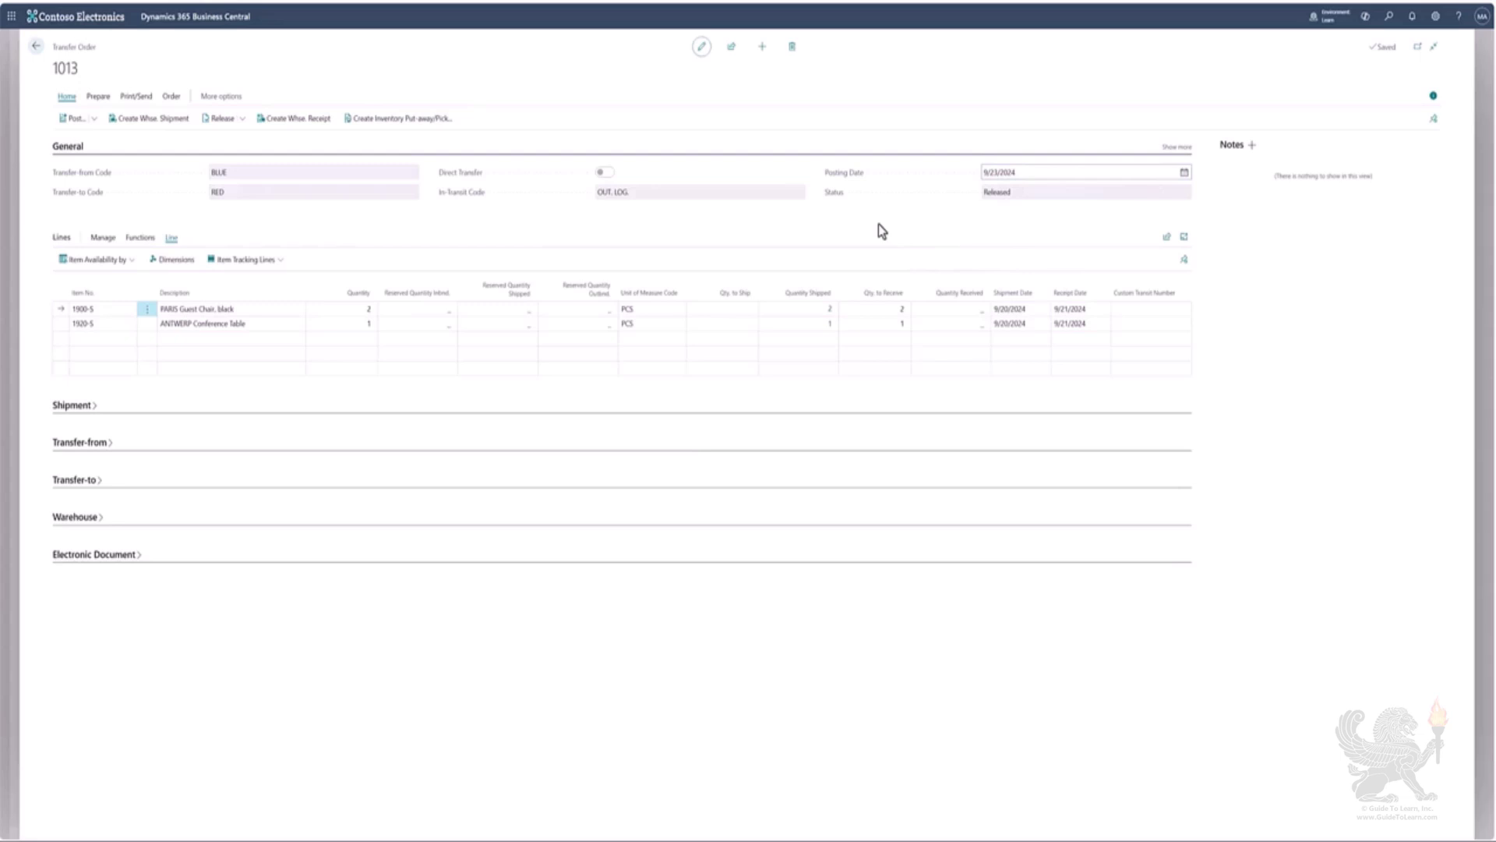
Post the transfer order with the Receive option and dismiss the completion notice.
left_click(69, 122)
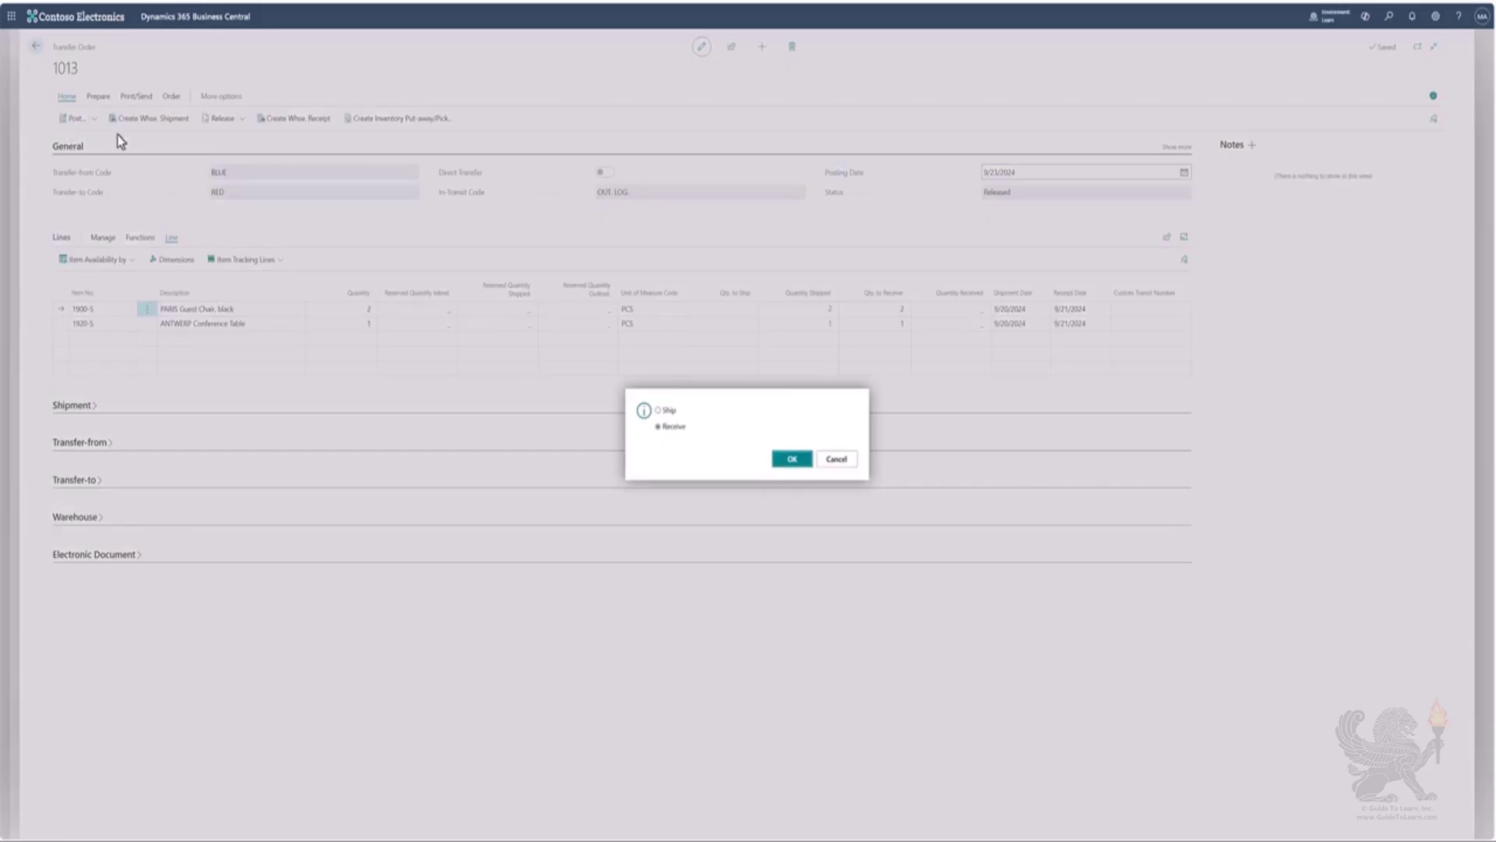
left_click(792, 460)
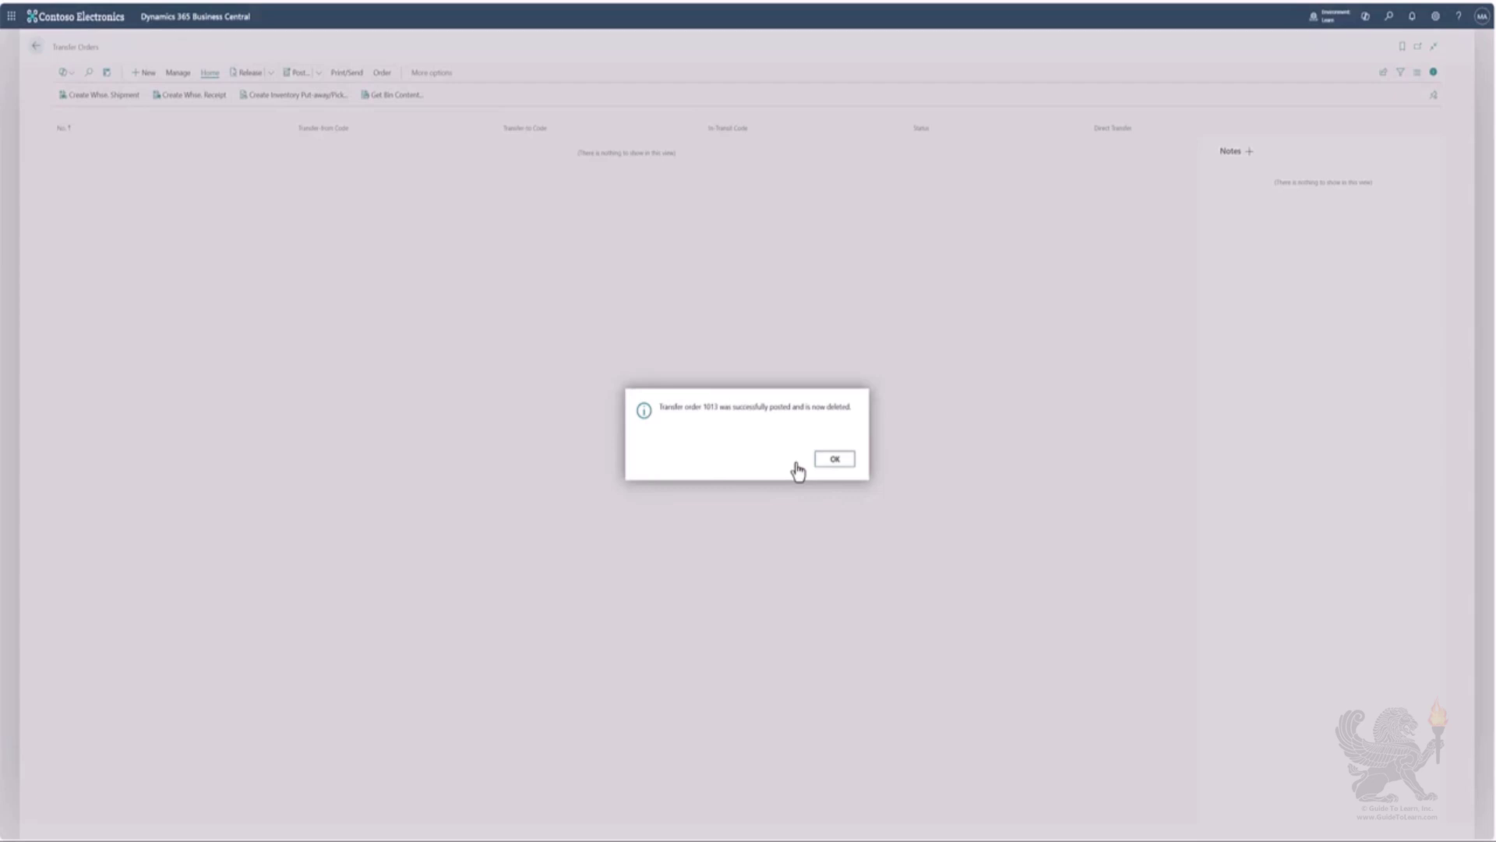
left_click(834, 459)
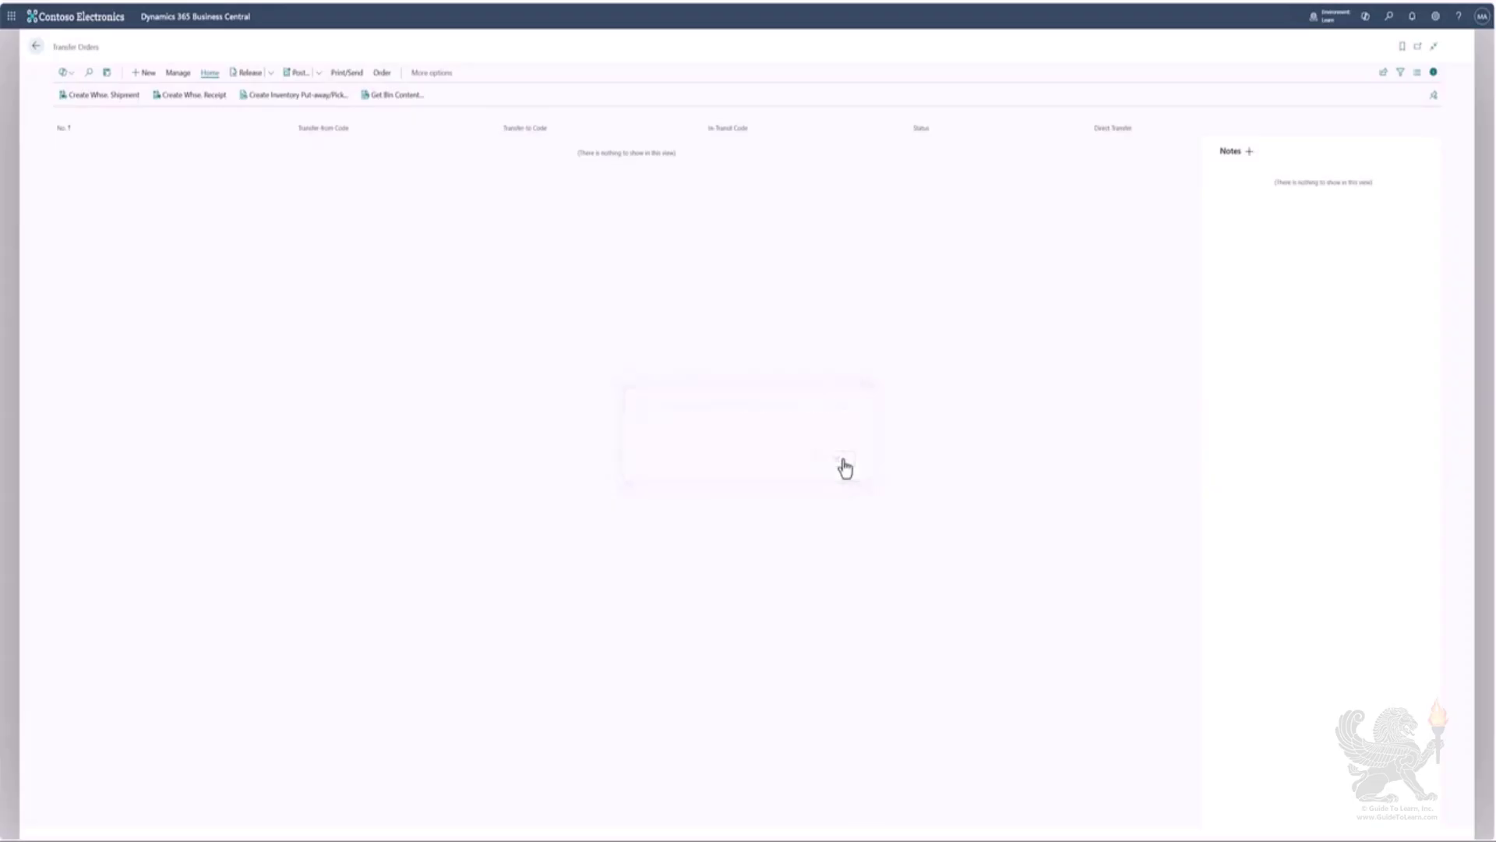
Review the BLUE-to-RED receipt dated 9/23/2024 in Posted Transfer Receipts and return to the home page.
left_click(35, 50)
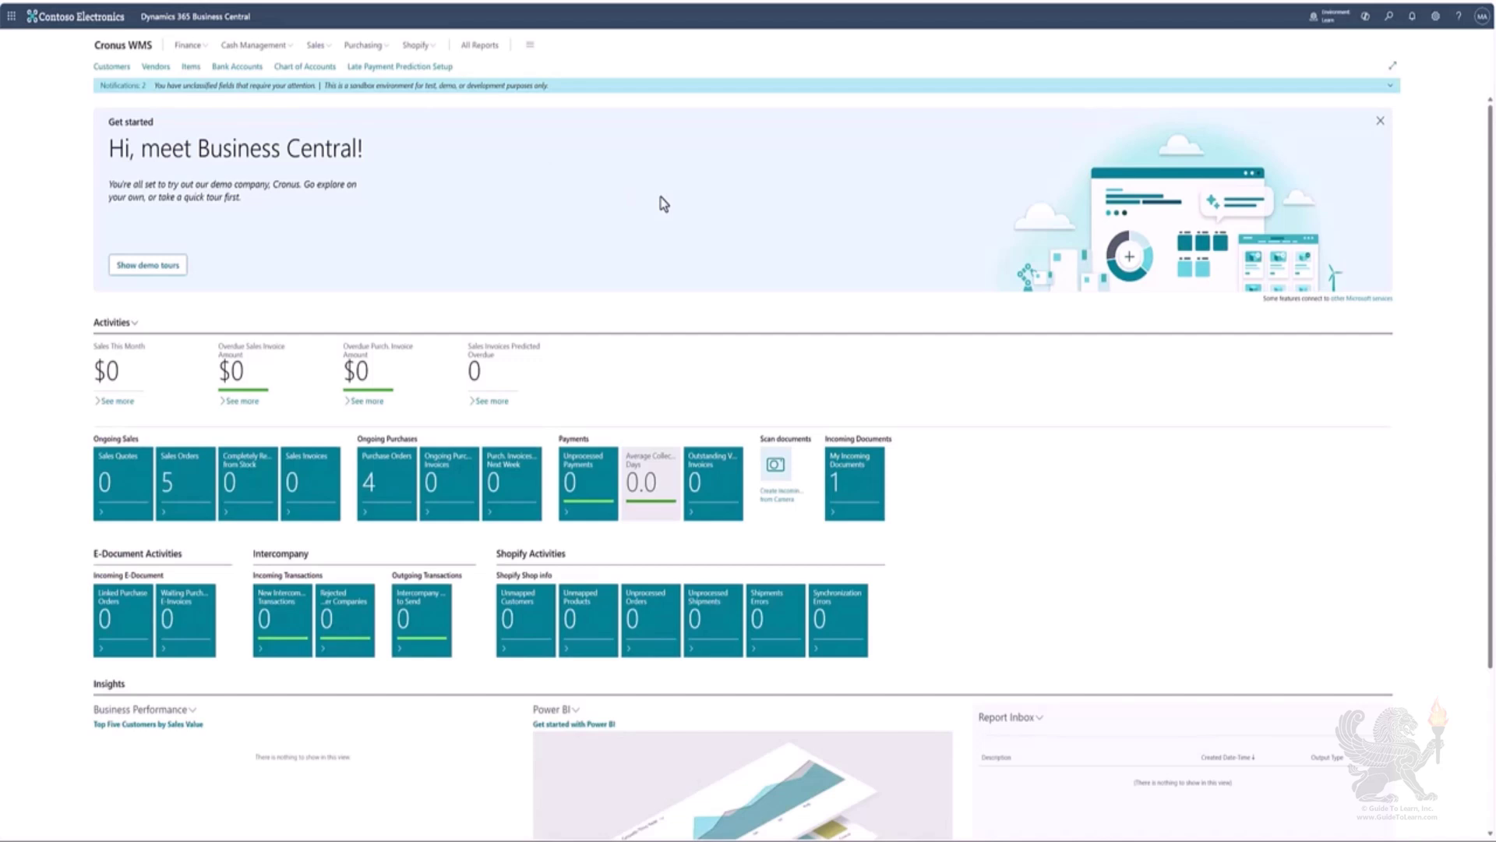
key("alt+q")
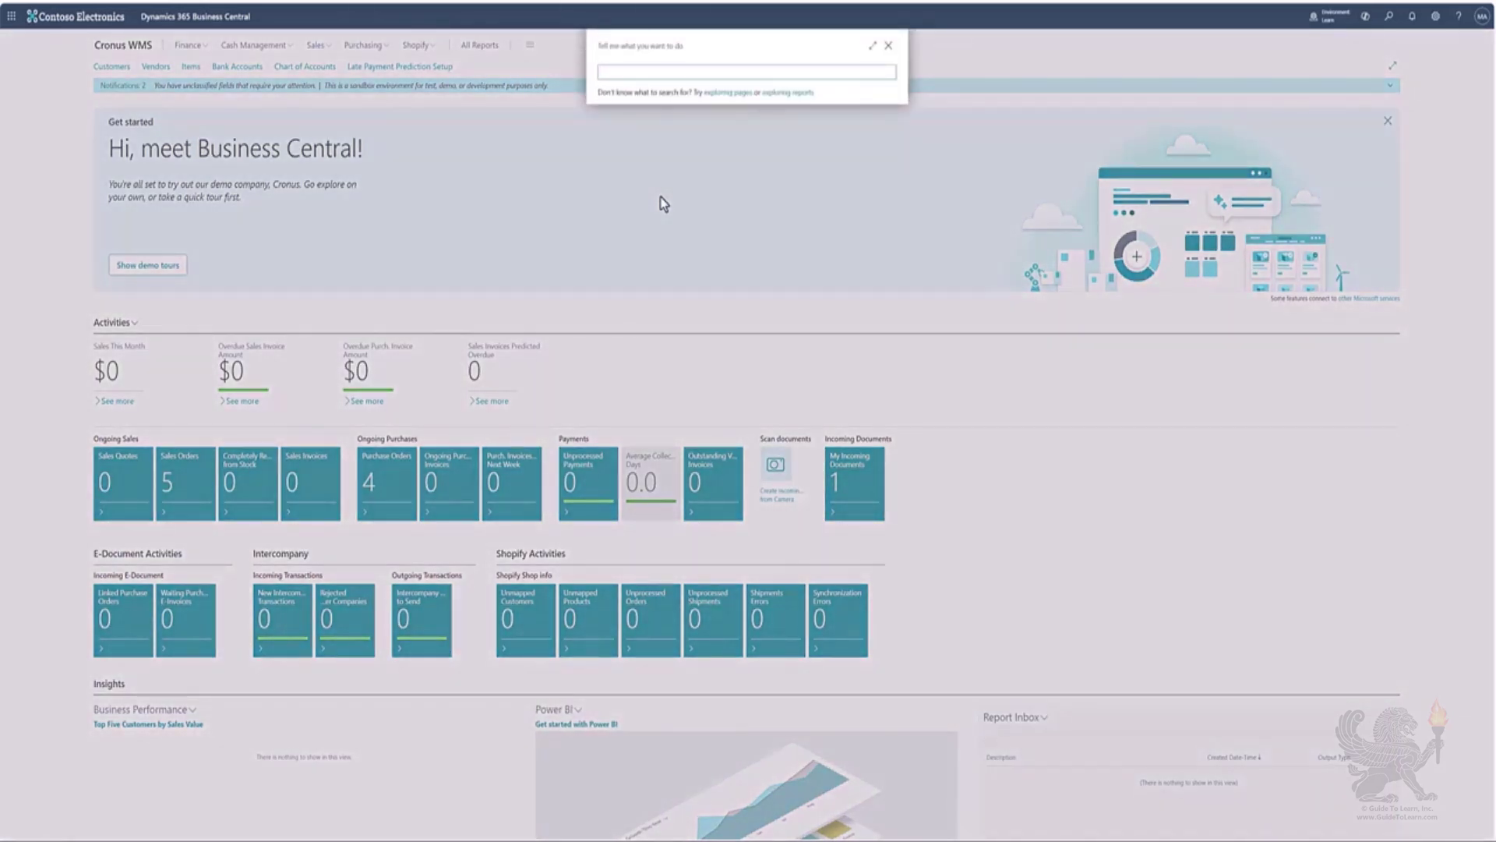
type("Posted Transfer")
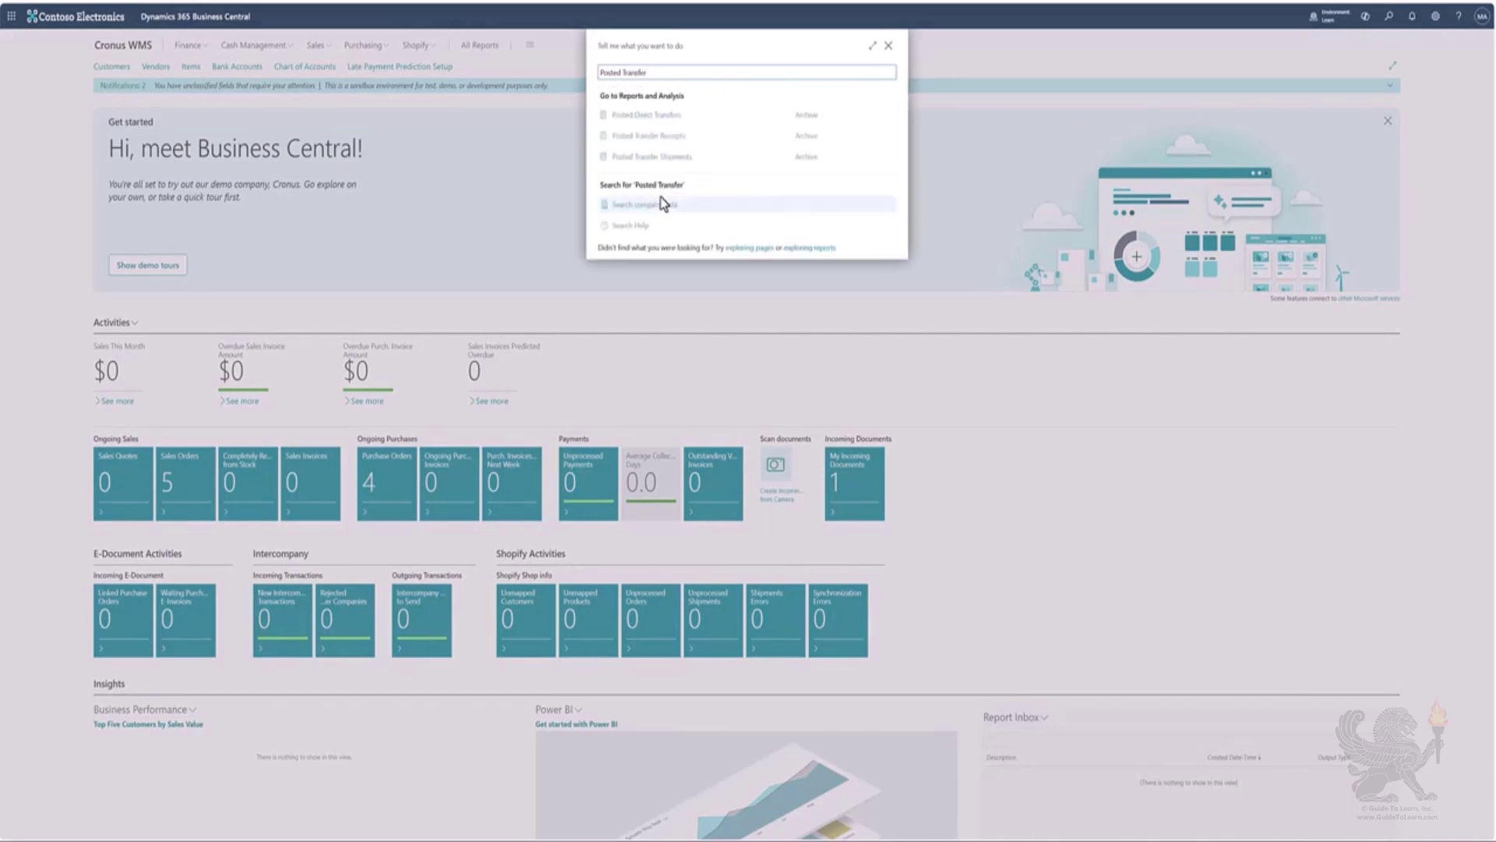
left_click(699, 146)
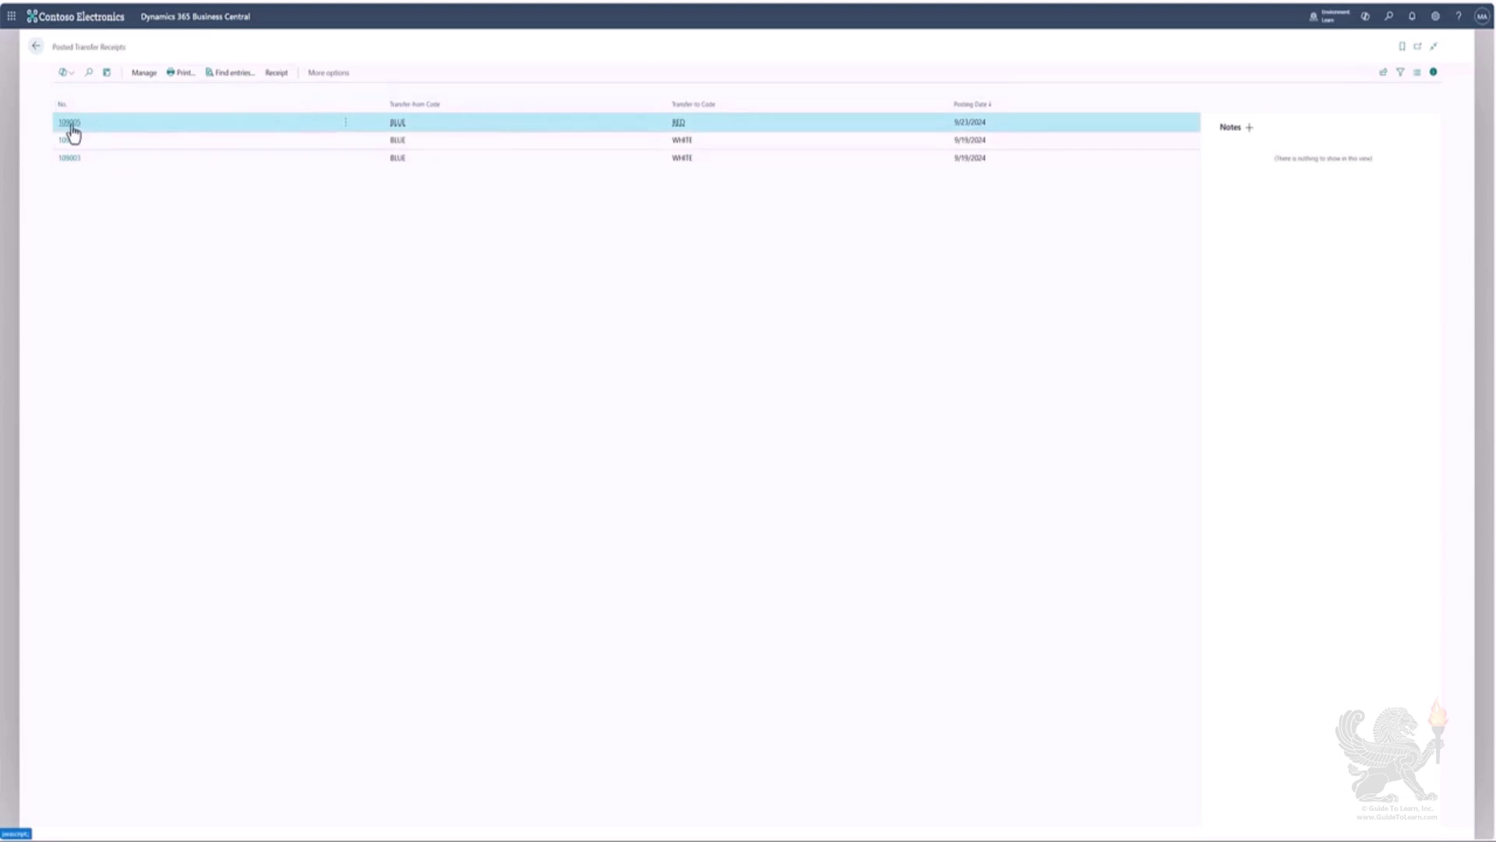
left_click(70, 125)
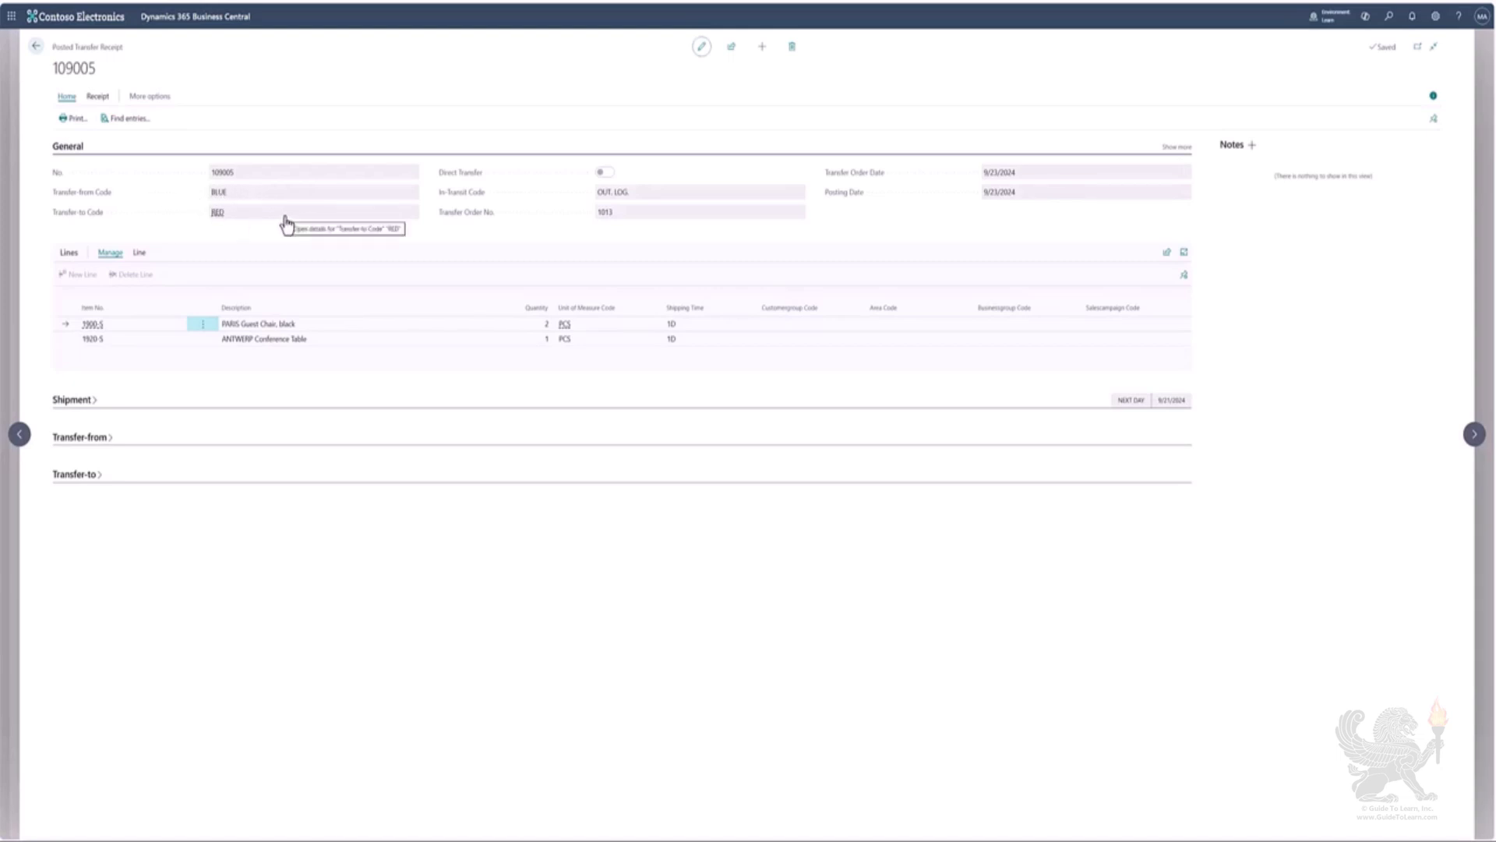
left_click(35, 48)
left_click(36, 52)
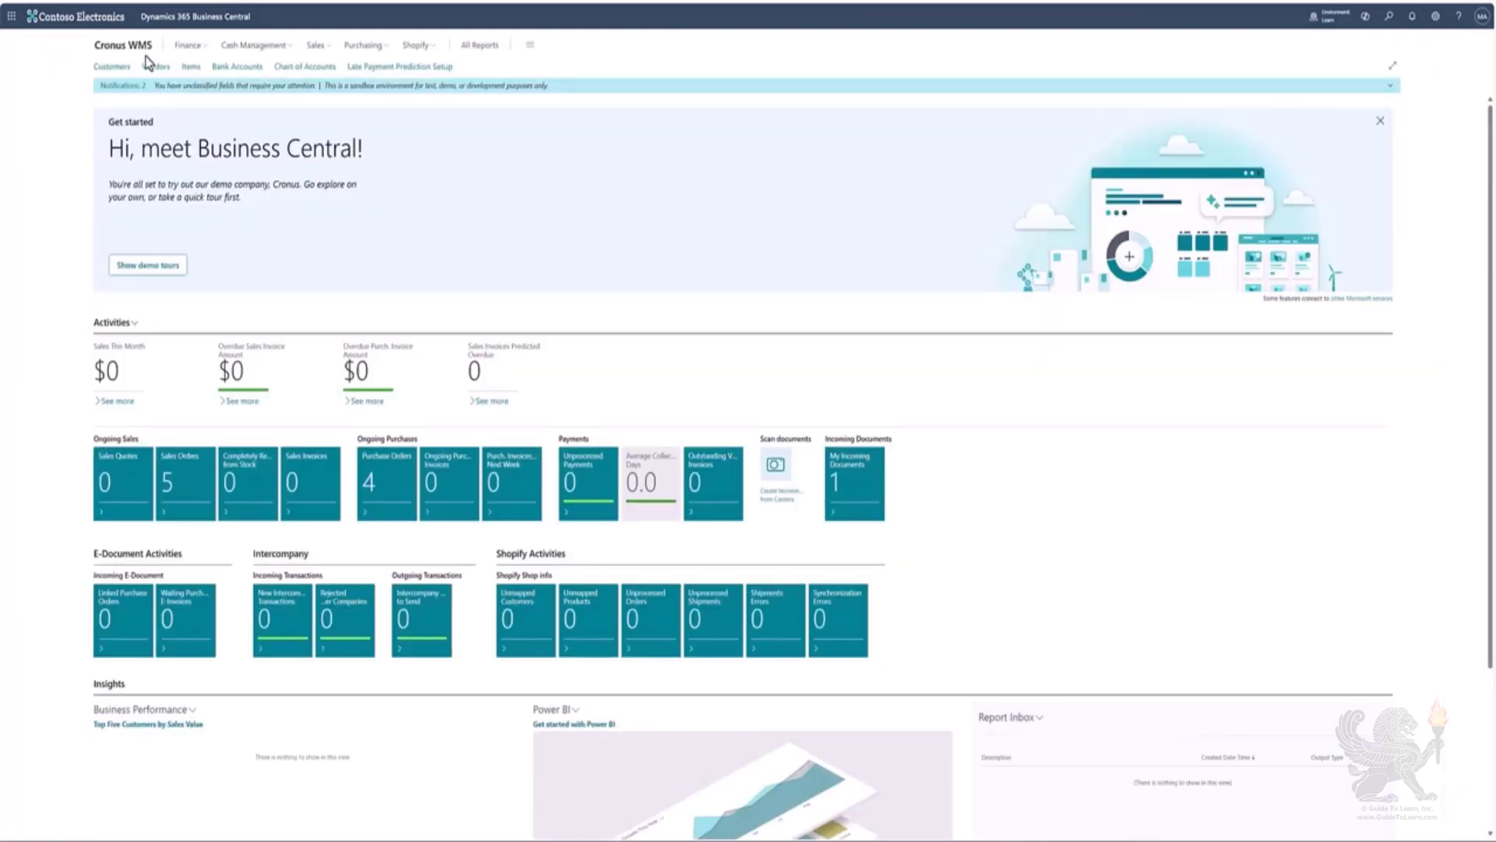
Open the item ledger entries behind the quantity on hand of item 1900-S, PARIS Guest Chair, black.
left_click(192, 74)
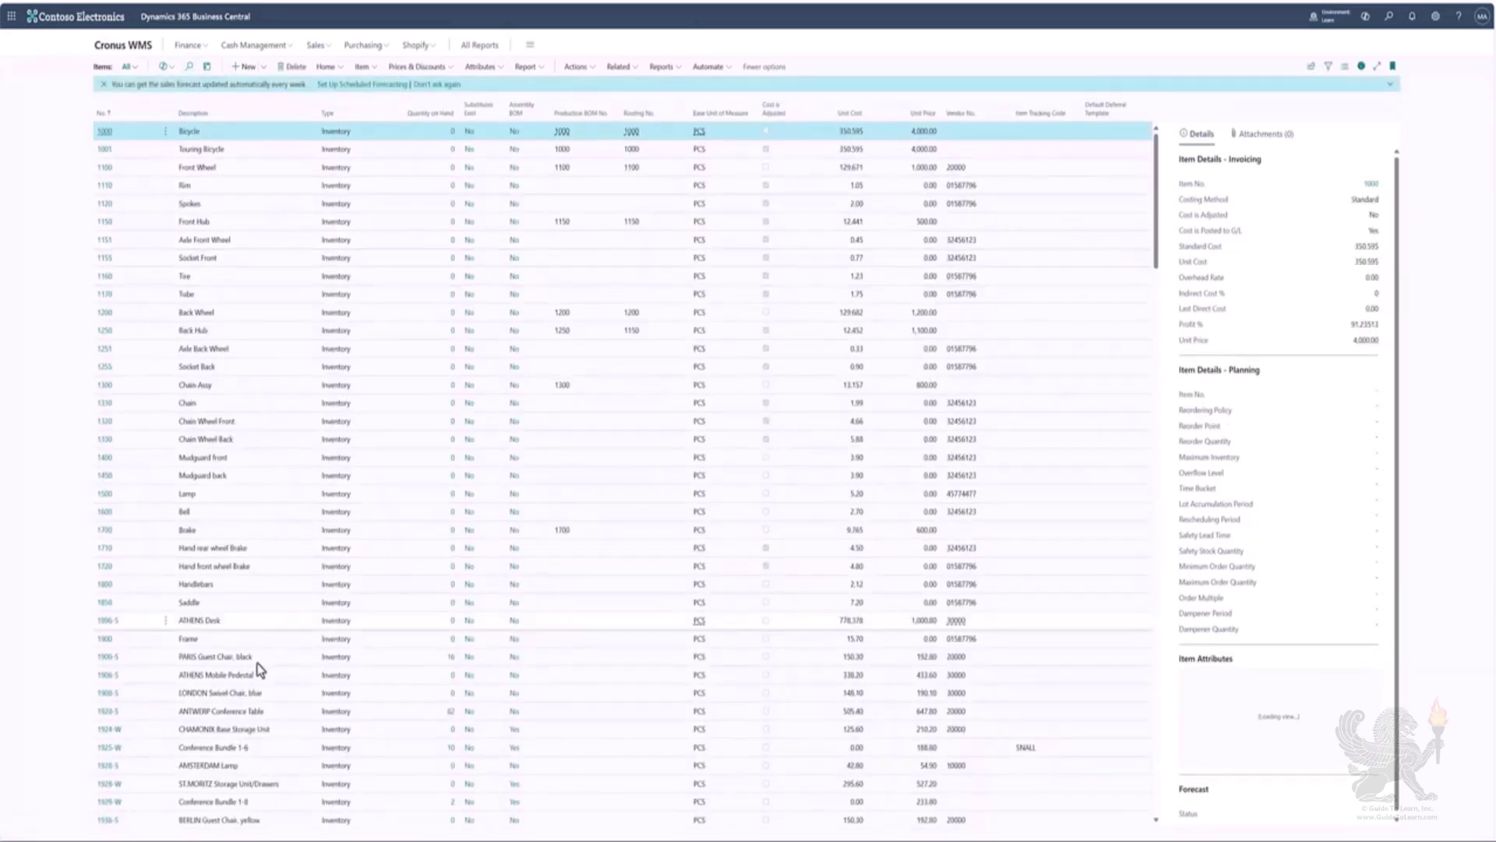
left_click(258, 664)
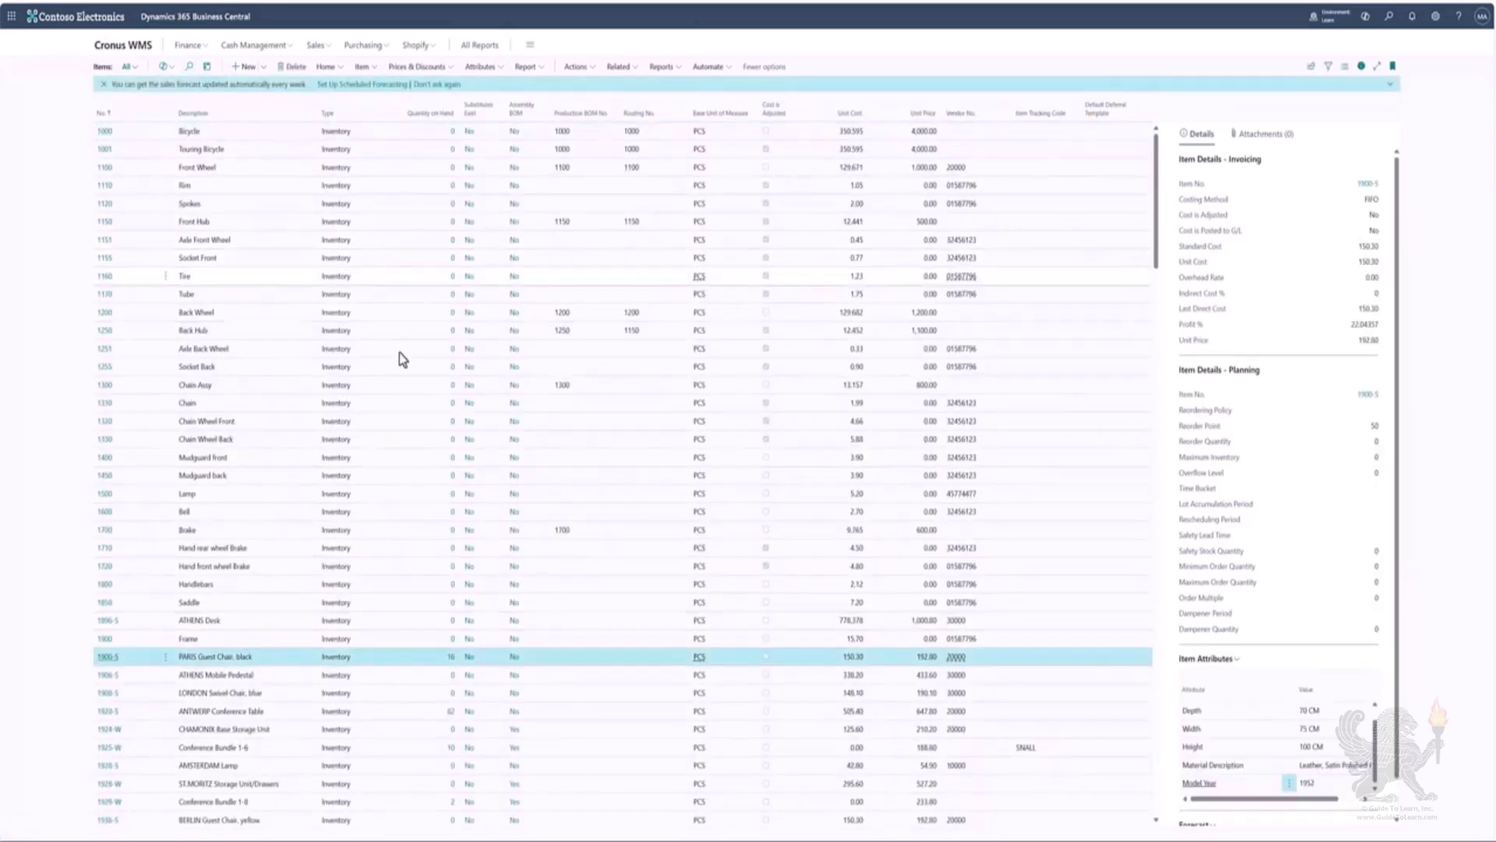
left_click(451, 659)
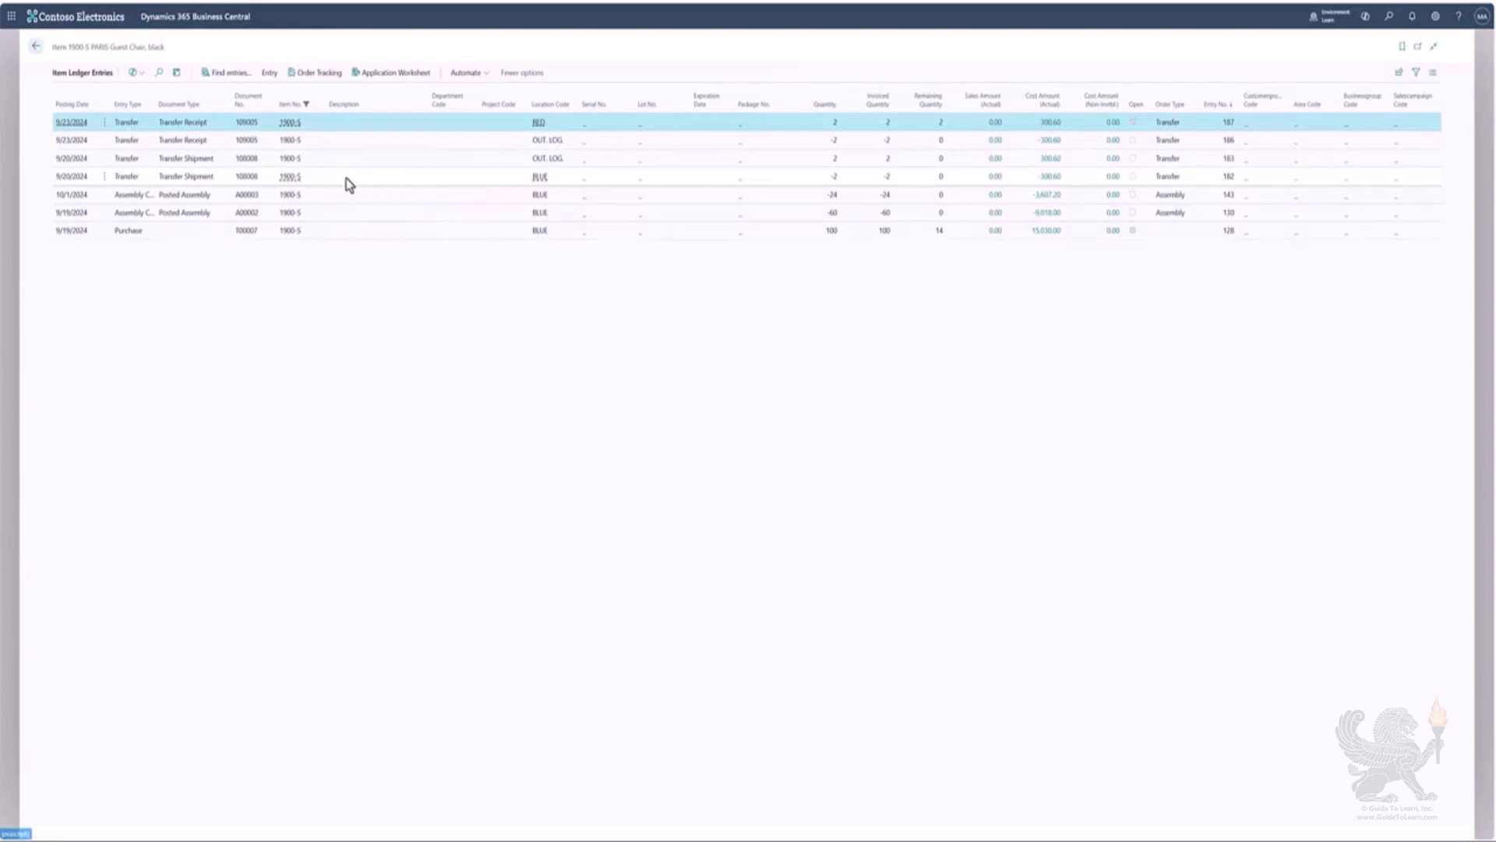
Examine the two 9/20/2024 transfer shipment entries together, followed by the two 9/23/2024 transfer receipt entries, by selecting each pair.
left_click(397, 181)
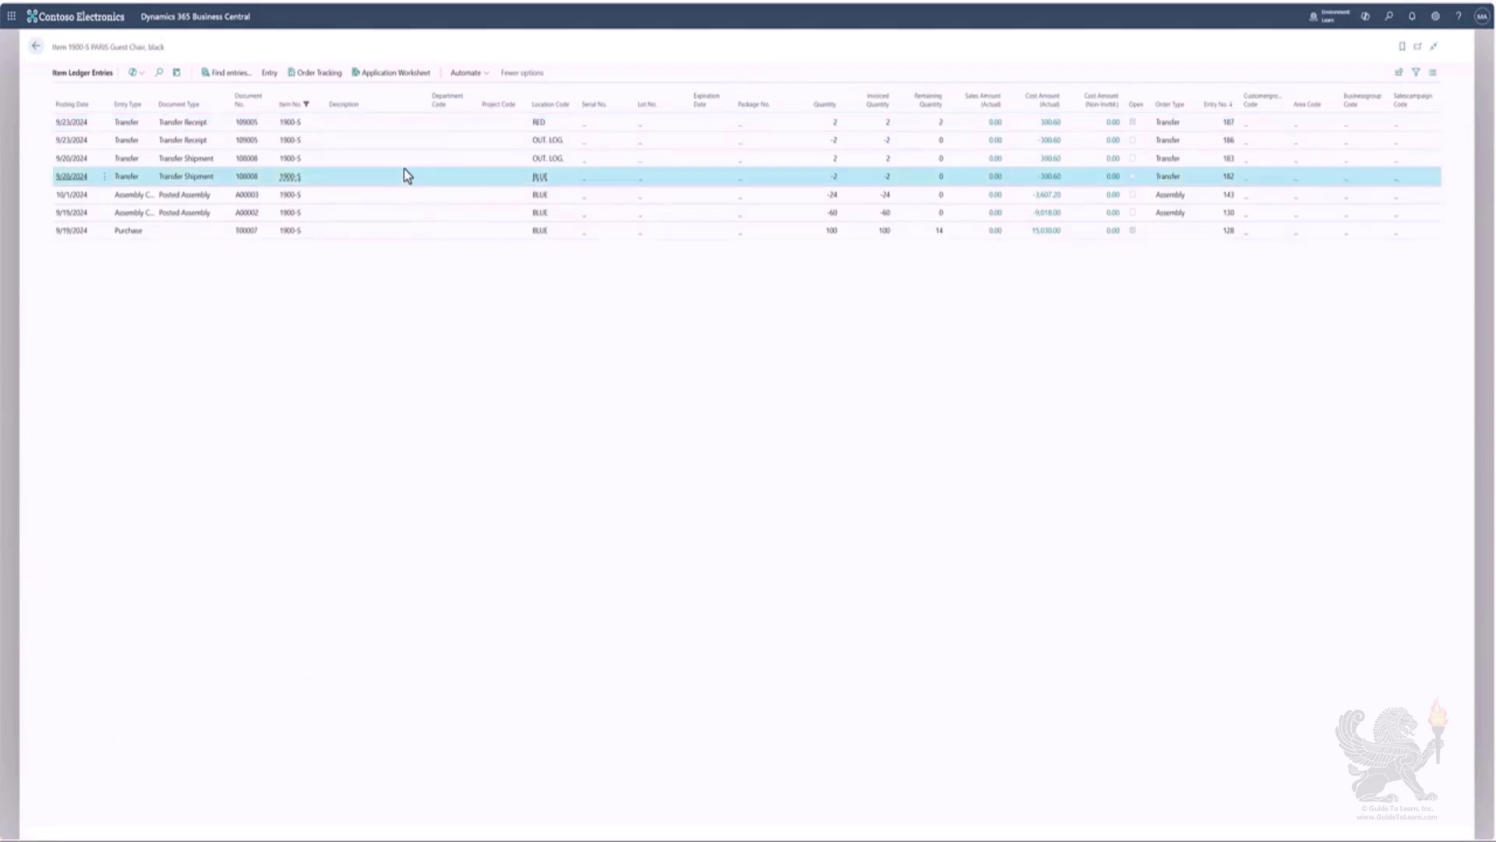
left_click(405, 164, "shift")
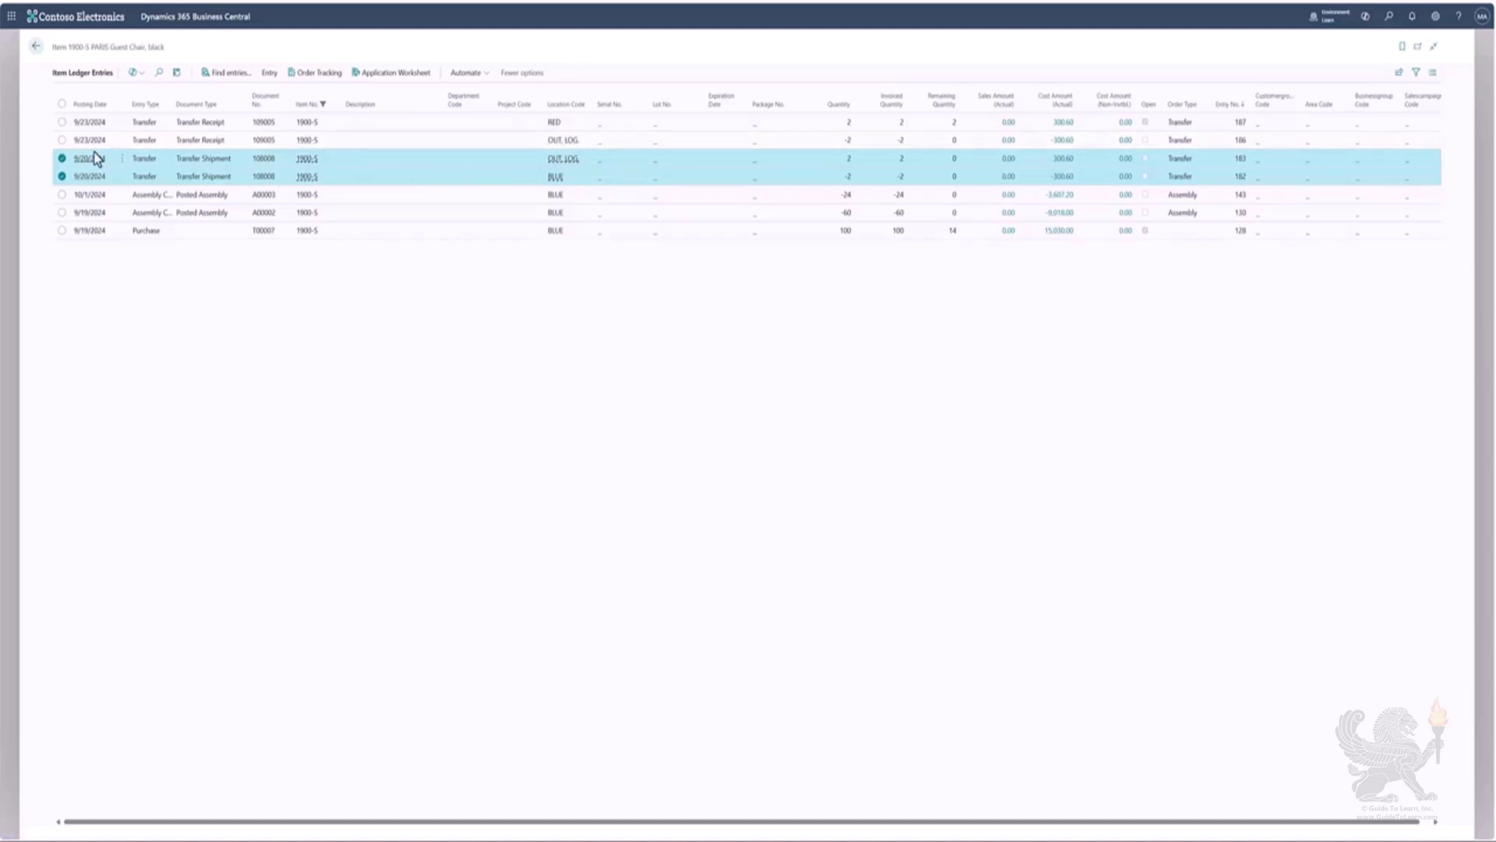
left_click(394, 140)
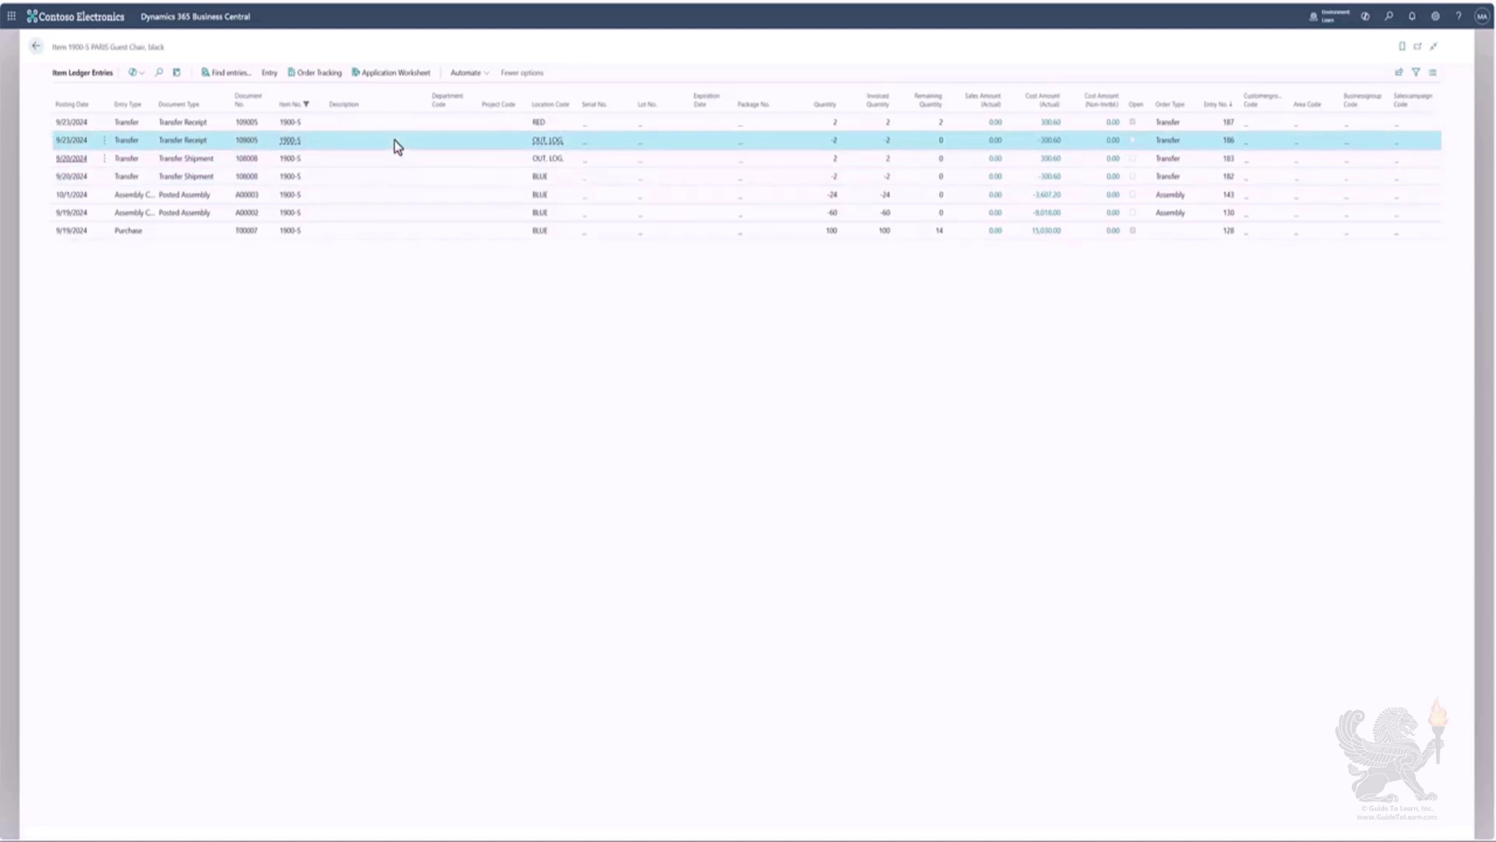
left_click(390, 120, "shift")
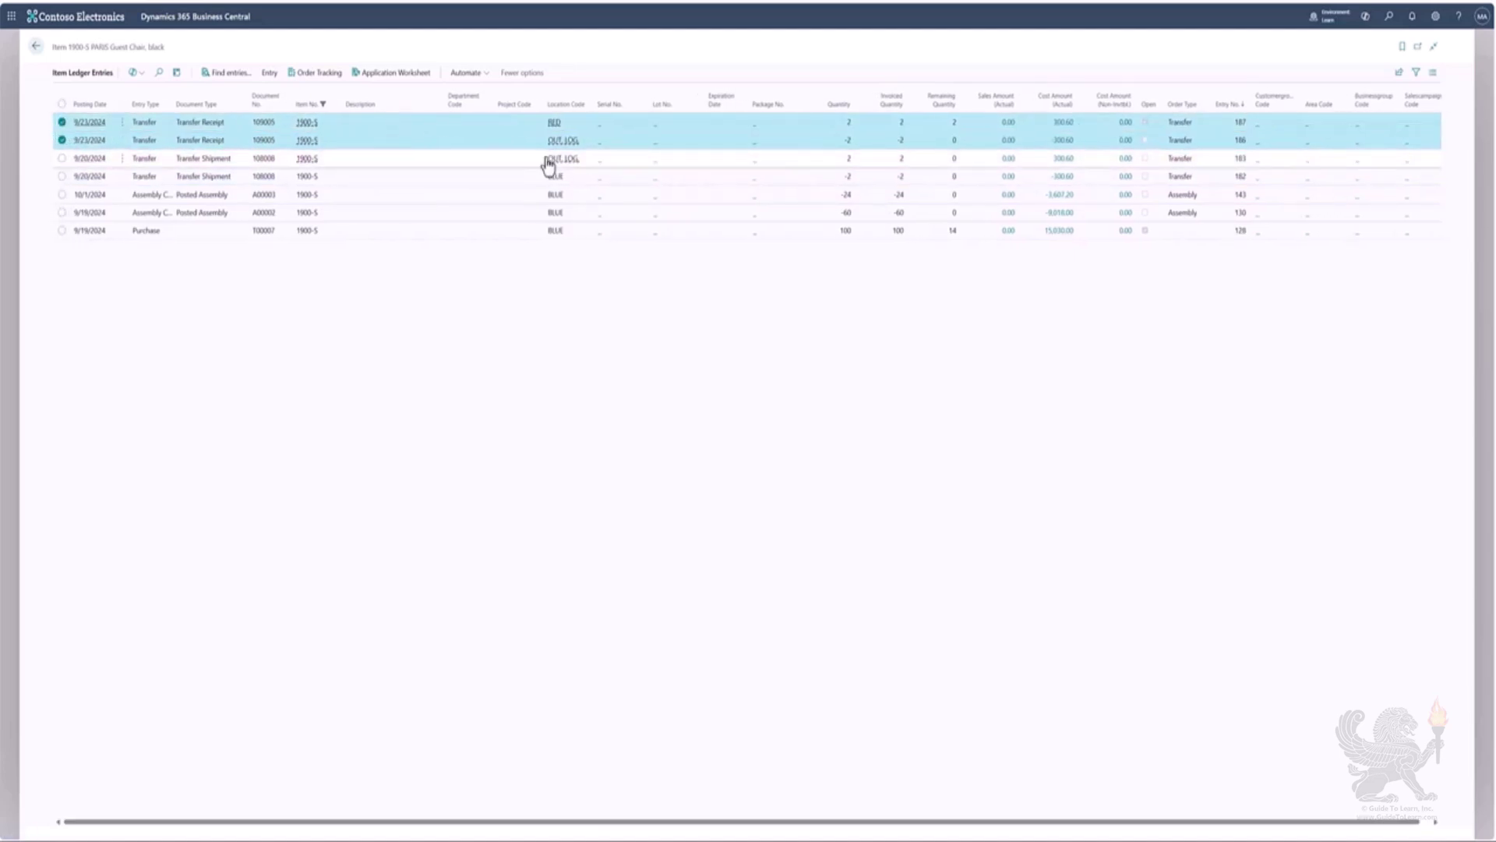